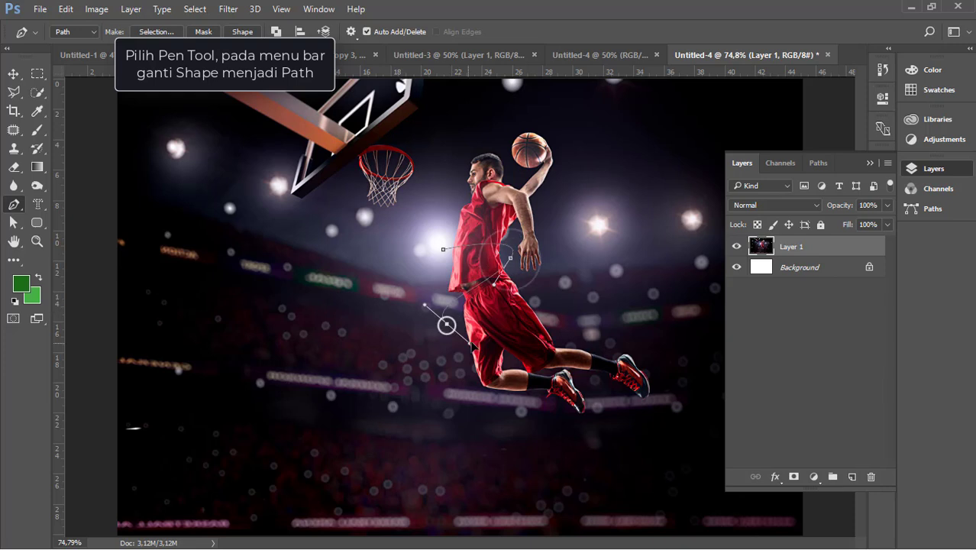
# Continue the wavy Pen path down across the player's legs and shoes, ending just beyond the feet
pyautogui.moveTo(541, 309); pyautogui.dragTo(543, 336)
pyautogui.moveTo(486, 398); pyautogui.dragTo(507, 403)
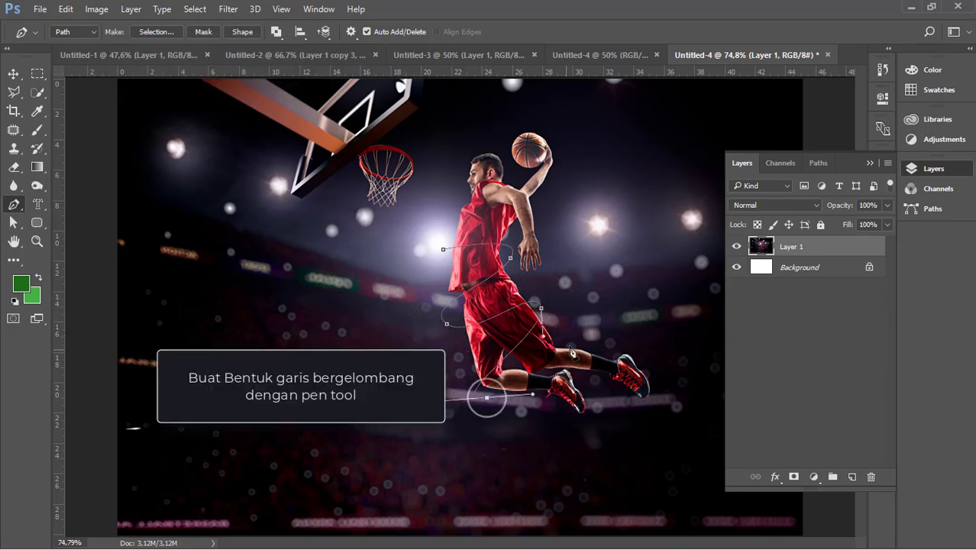
pyautogui.moveTo(578, 339); pyautogui.dragTo(603, 383)
pyautogui.moveTo(624, 349); pyautogui.dragTo(620, 336)
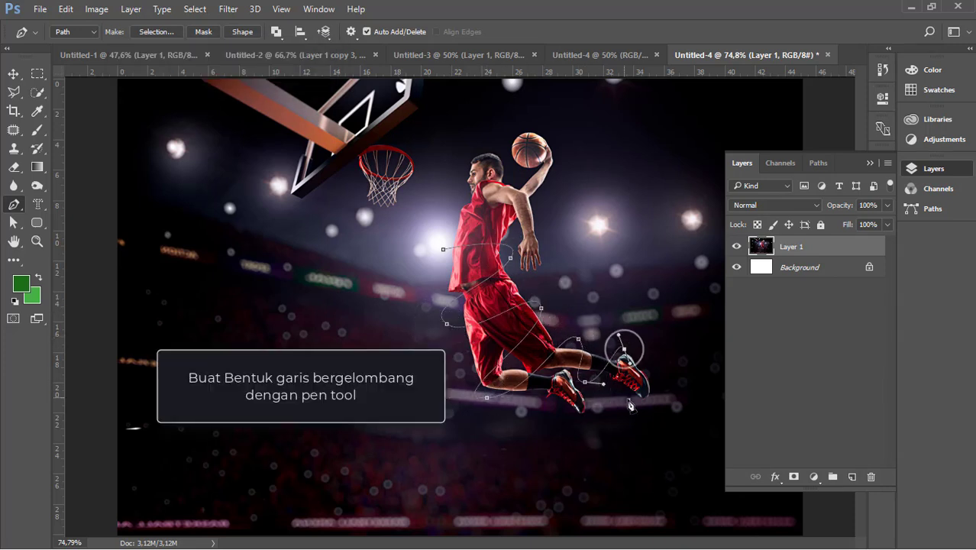
pyautogui.moveTo(628, 398); pyautogui.dragTo(733, 383)
pyautogui.click(868, 164)
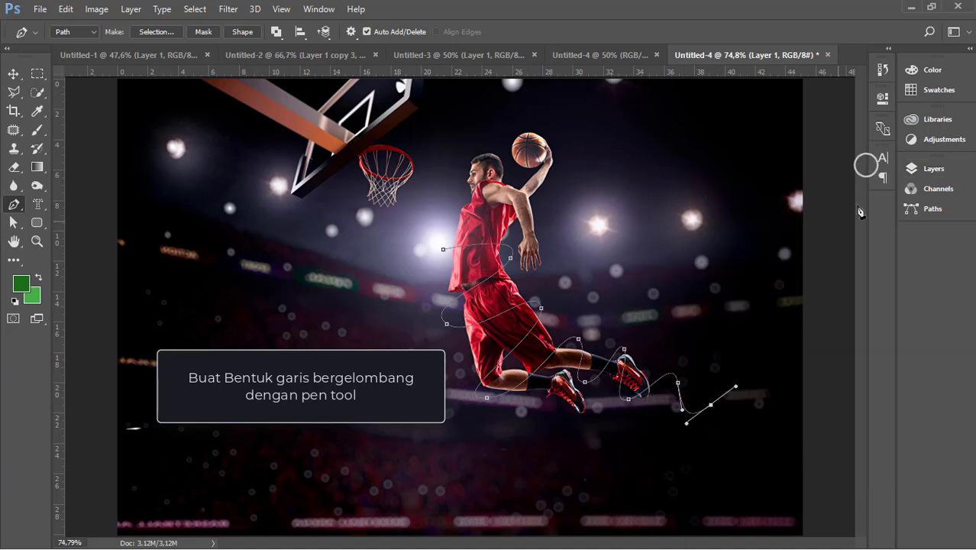
pyautogui.click(867, 164)
# Set the foreground colour to white (ffffff)
pyautogui.click(25, 288)
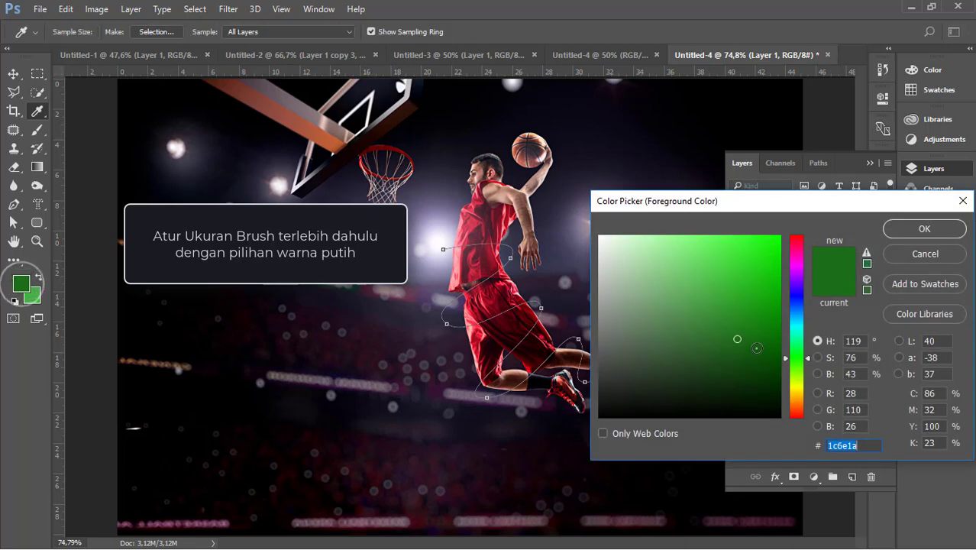
pyautogui.write('ffffff')
pyautogui.click(915, 230)
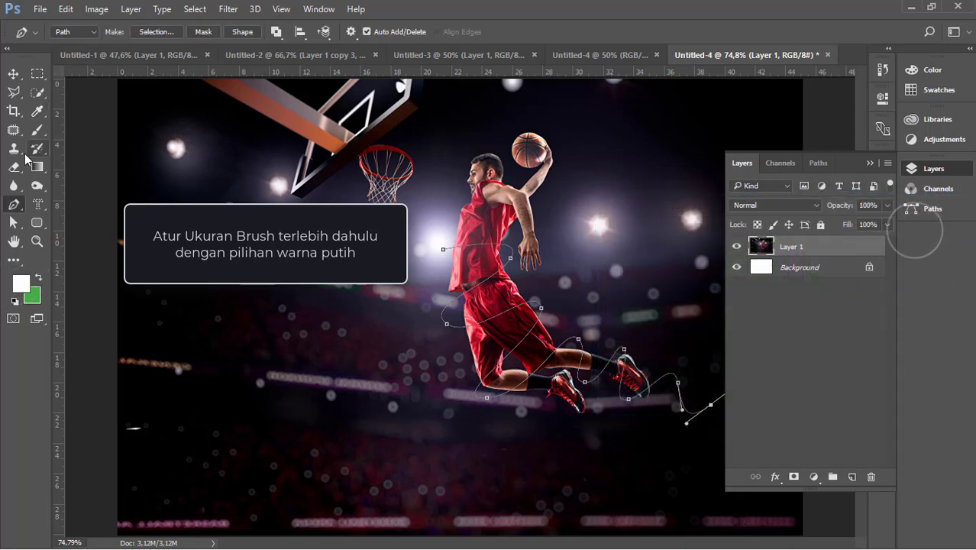
# Check the tip settings of the 35 px Brush tool and add a new empty layer above Layer 1
pyautogui.click(37, 130)
pyautogui.rightClick(346, 299)
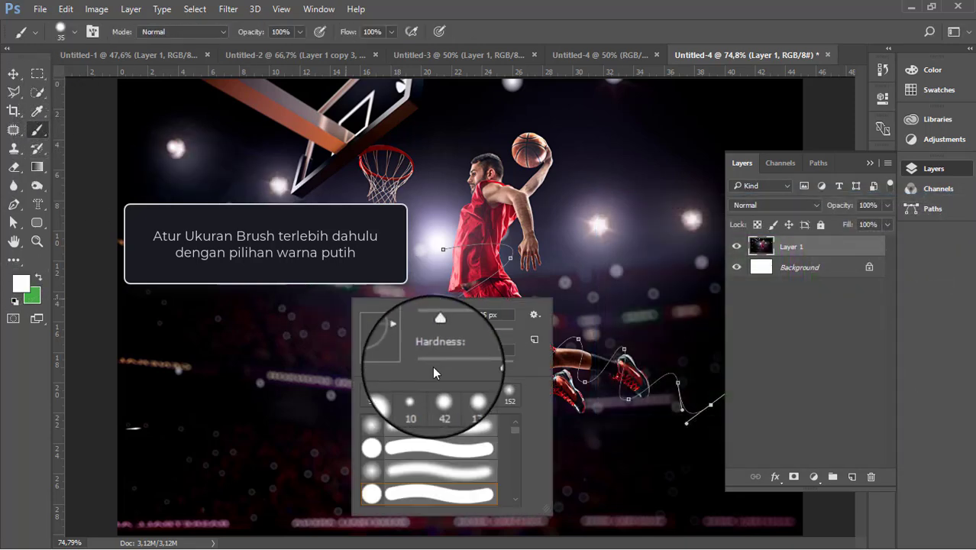
pyautogui.click(268, 258)
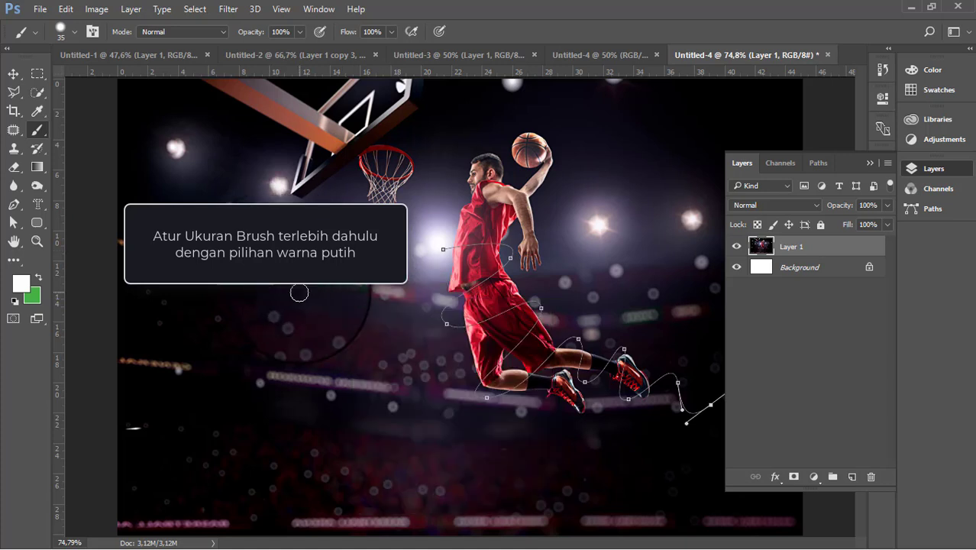
pyautogui.click(851, 476)
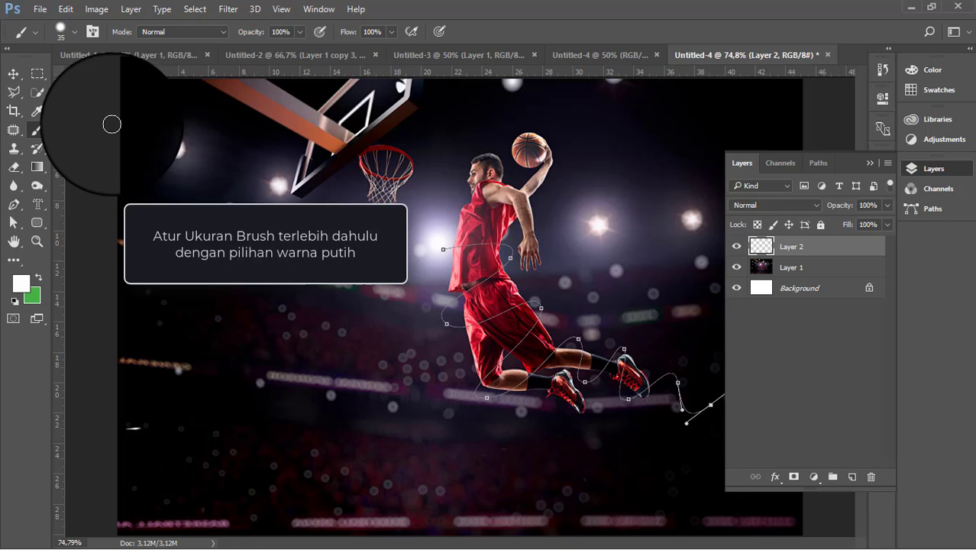
# Stroke the wavy path on Layer 2 using the Brush as the tool with Simulate Pressure enabled
pyautogui.click(13, 204)
pyautogui.rightClick(328, 294)
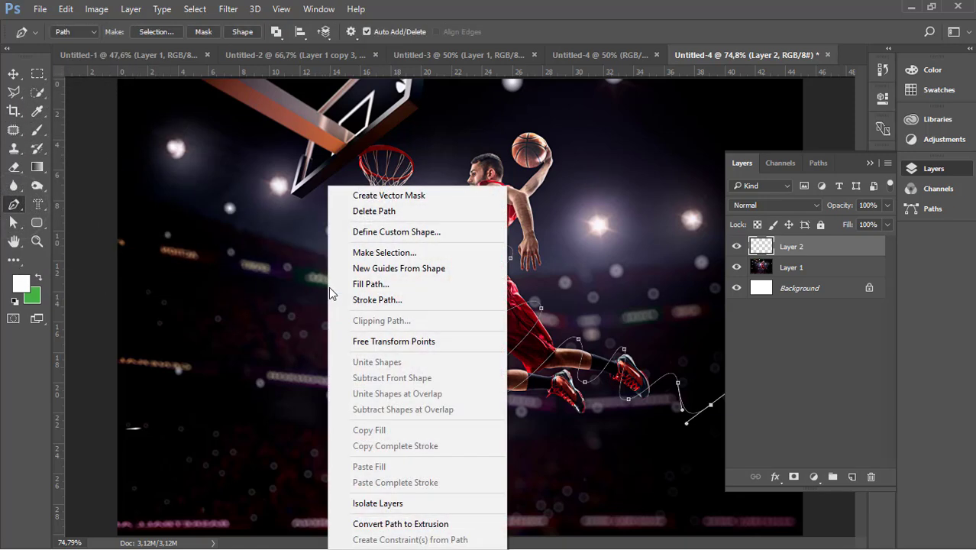
pyautogui.click(367, 300)
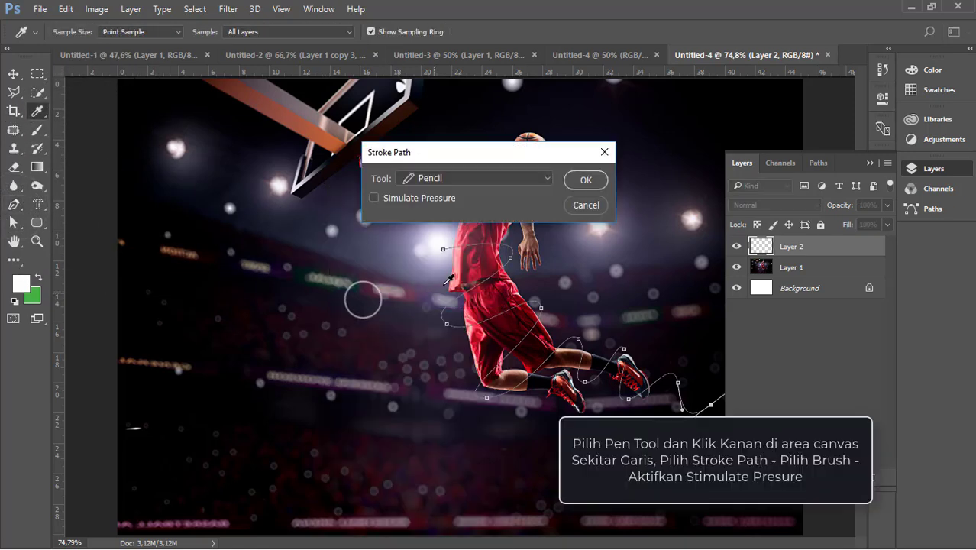
pyautogui.click(430, 199)
pyautogui.click(455, 180)
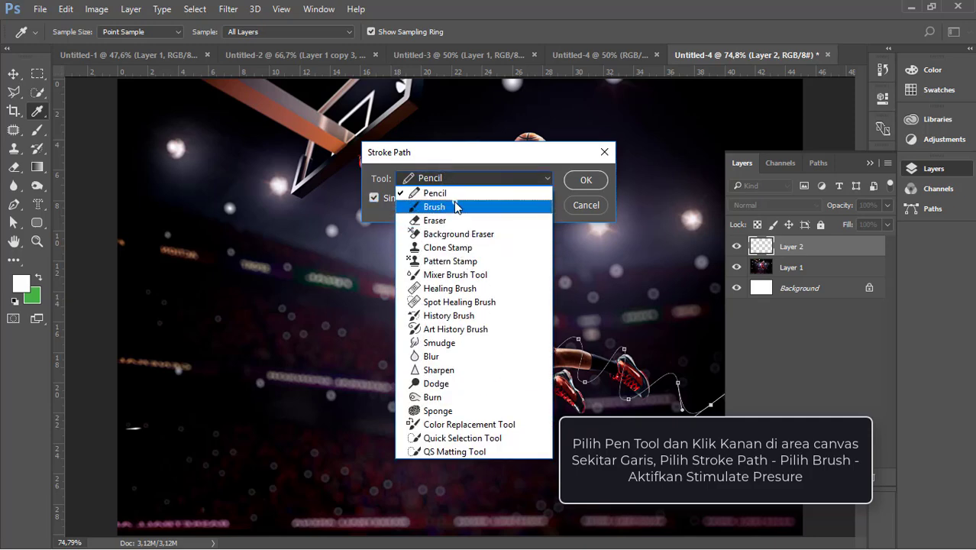
pyautogui.click(434, 207)
pyautogui.click(584, 181)
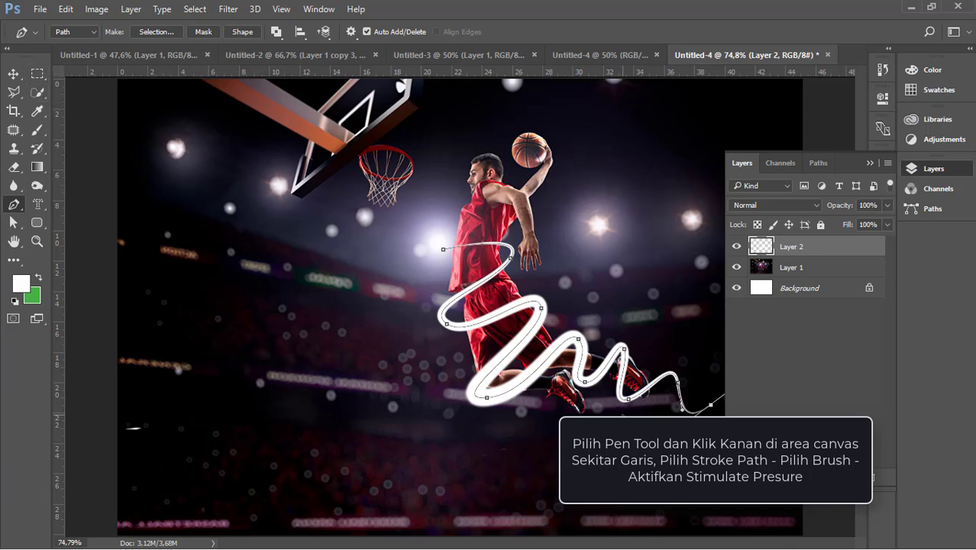
# Undo the path stroke and set the Brush tip to about 12 px with 38% hardness
pyautogui.hotkey('ctrl', 'z')
pyautogui.click(37, 131)
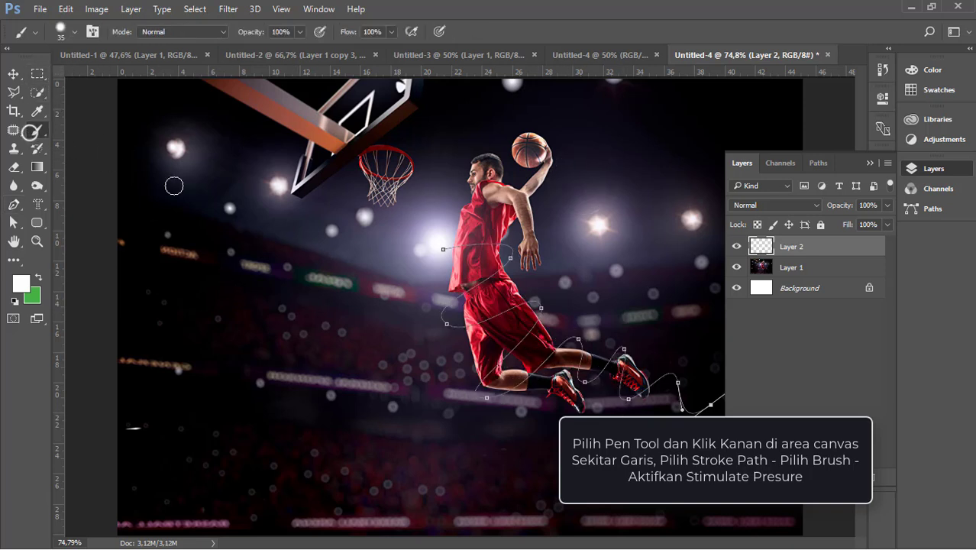
pyautogui.rightClick(289, 221)
pyautogui.moveTo(366, 254); pyautogui.dragTo(361, 252)
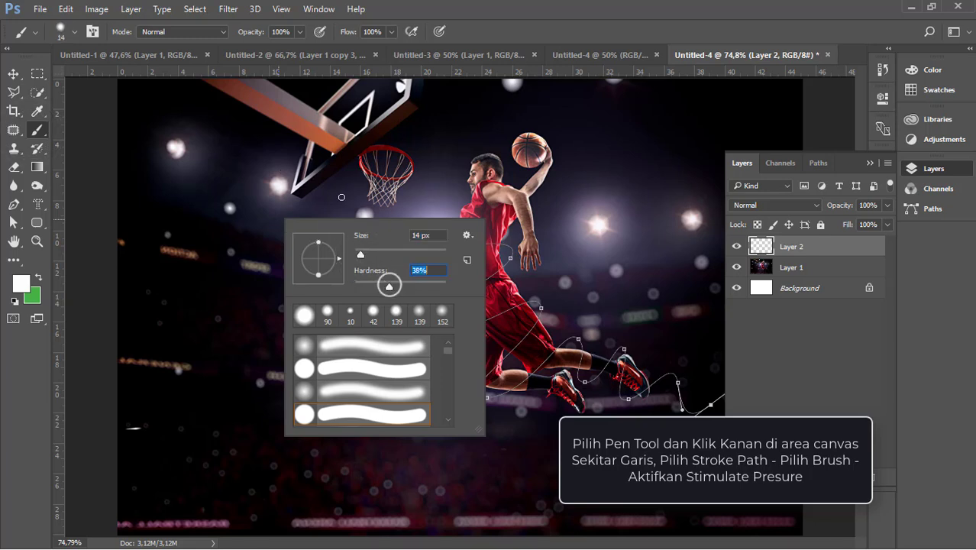
pyautogui.moveTo(360, 253); pyautogui.dragTo(360, 255)
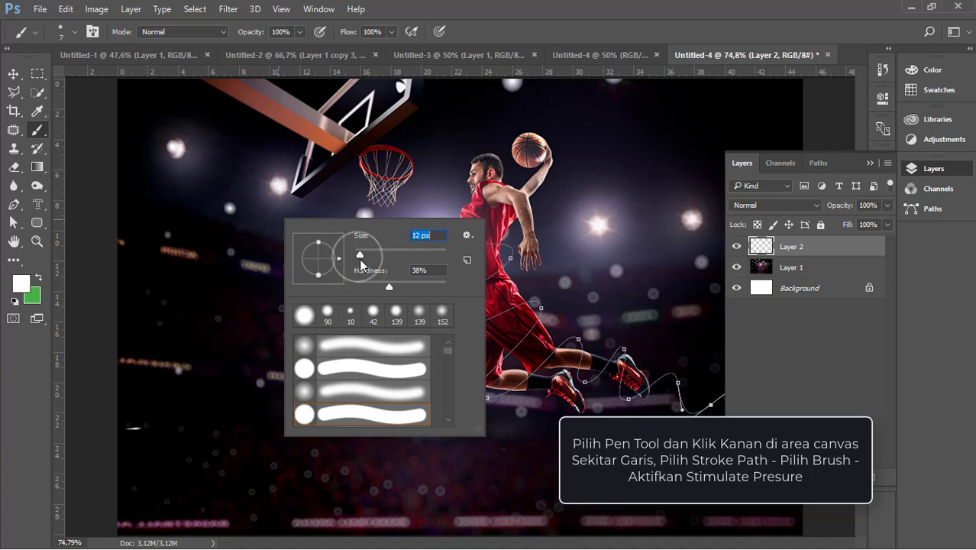
# Stroke the wavy path on Layer 2 again with the thinner brush and dismiss the path outline
pyautogui.click(14, 204)
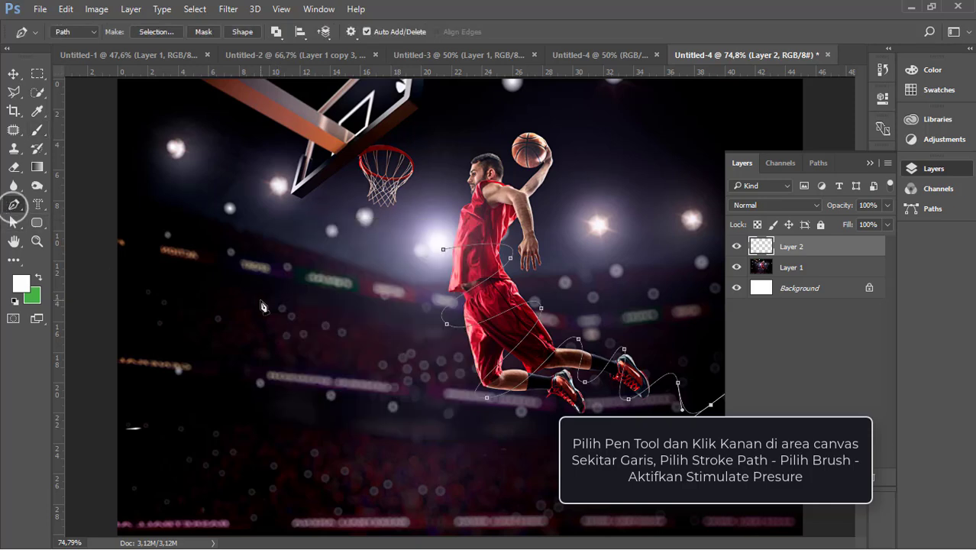
pyautogui.rightClick(261, 362)
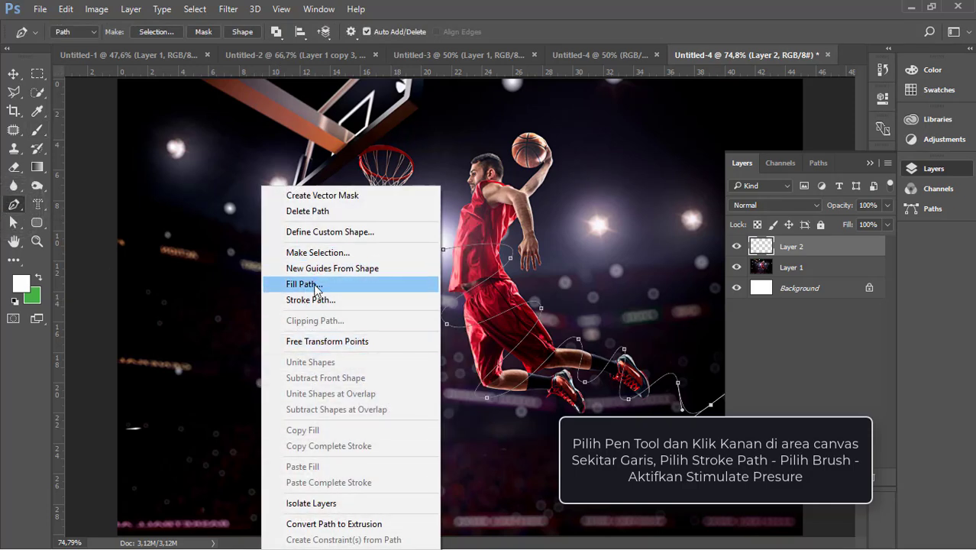
pyautogui.click(310, 299)
pyautogui.click(584, 182)
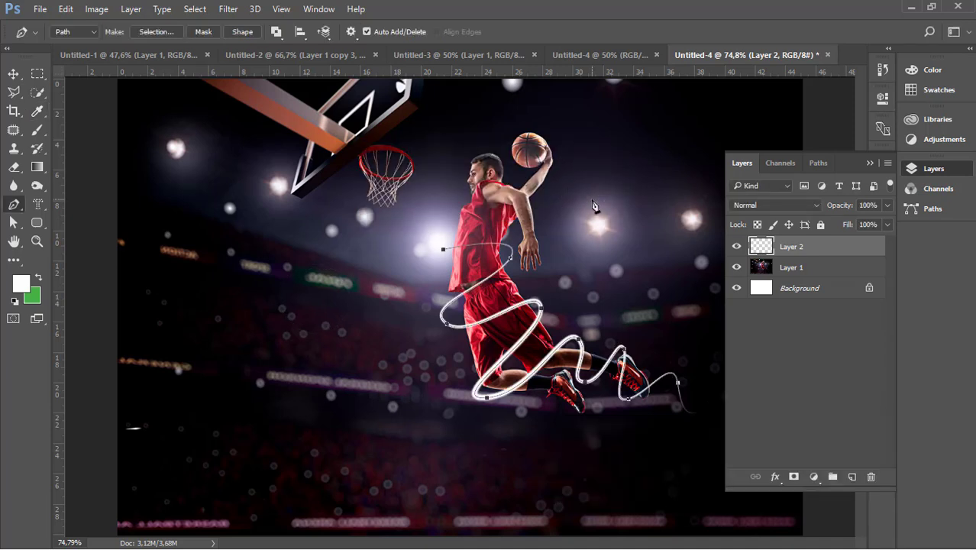
pyautogui.press('Return')
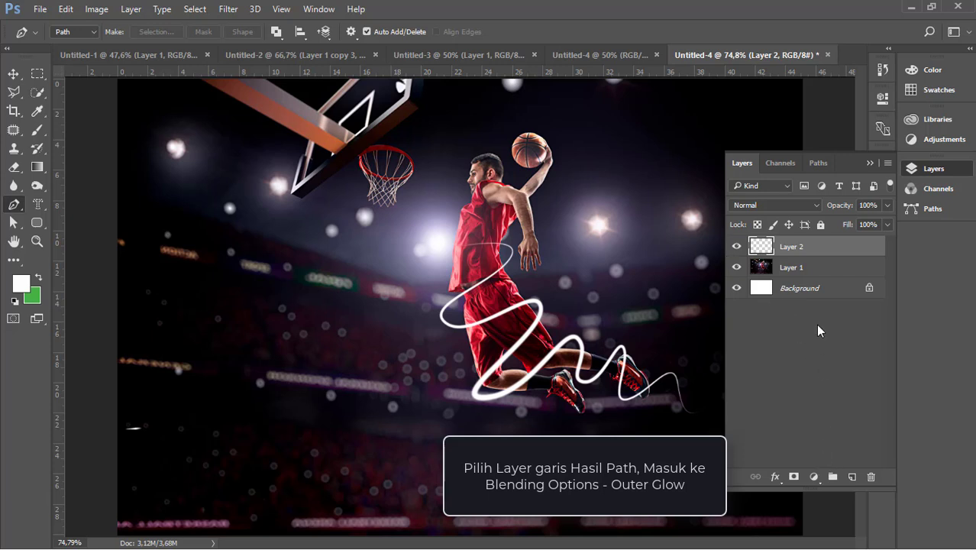
# Add an Outer Glow effect to Layer 2 and set its colour to blue (0427ff)
pyautogui.click(776, 477)
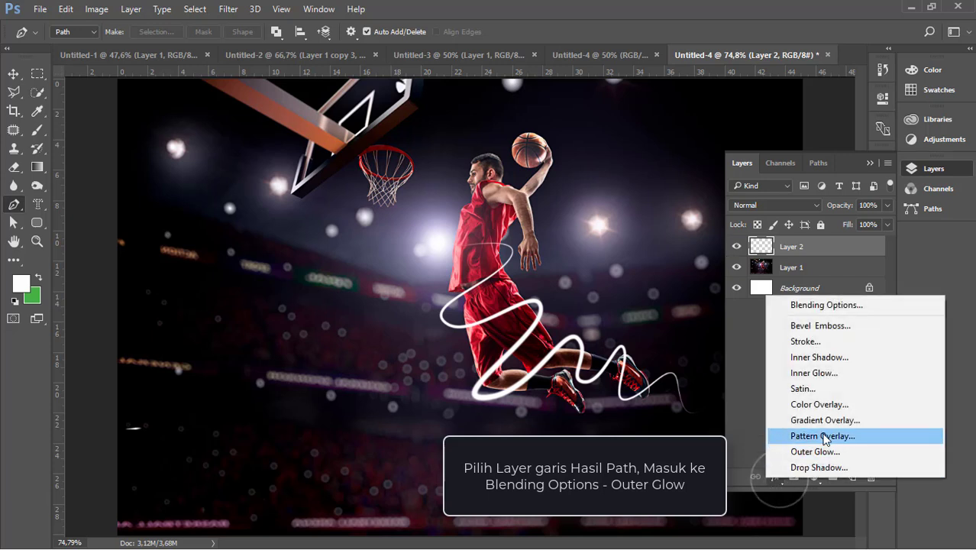
pyautogui.click(816, 453)
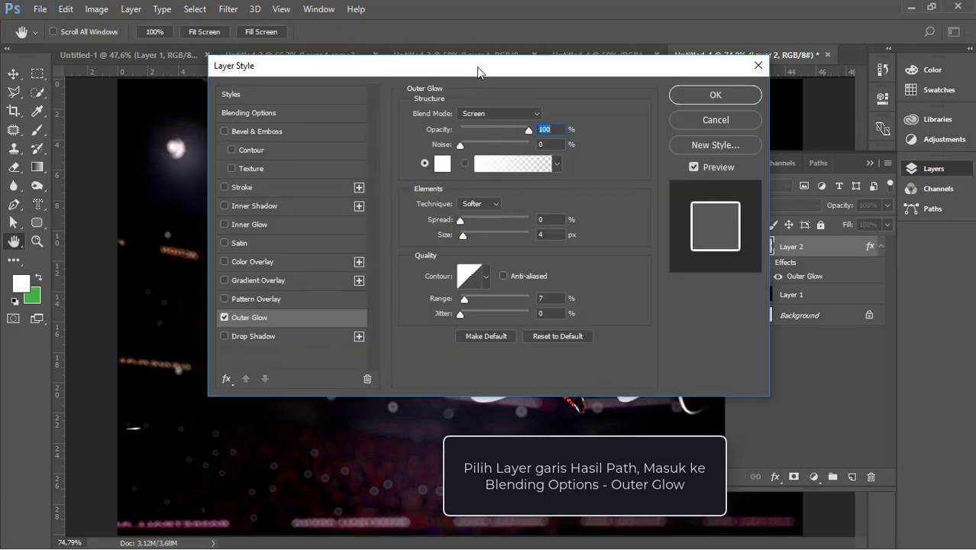
pyautogui.moveTo(476, 67); pyautogui.dragTo(821, 126)
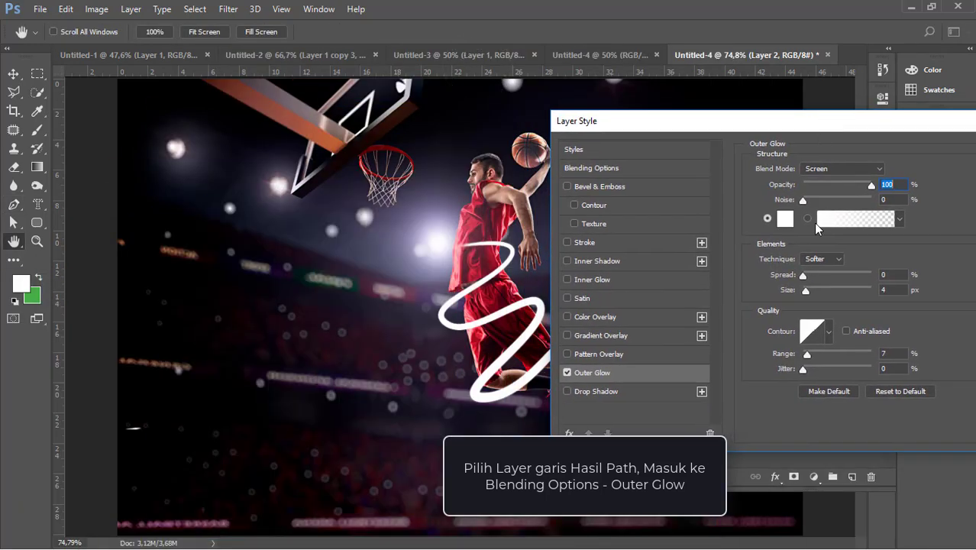
pyautogui.click(785, 220)
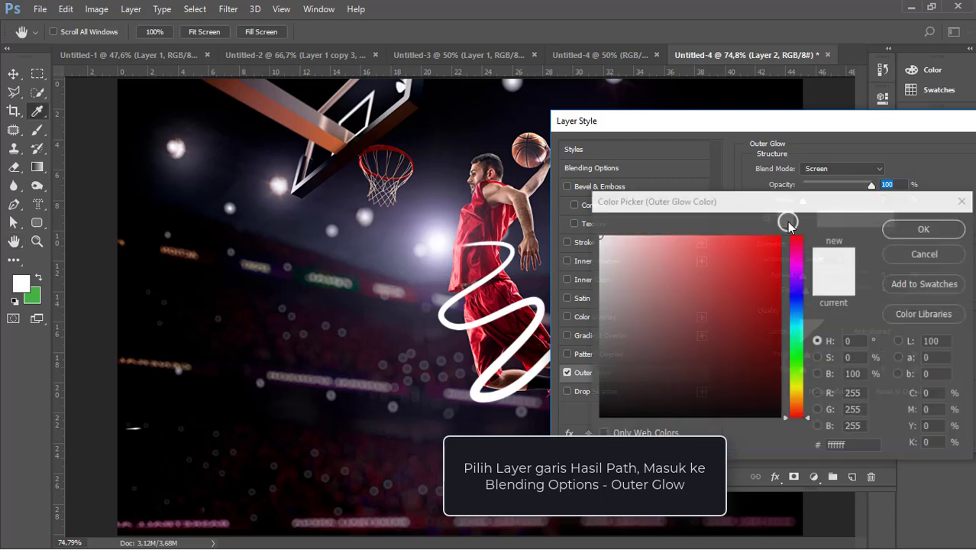
pyautogui.click(797, 300)
pyautogui.moveTo(769, 261); pyautogui.dragTo(778, 236)
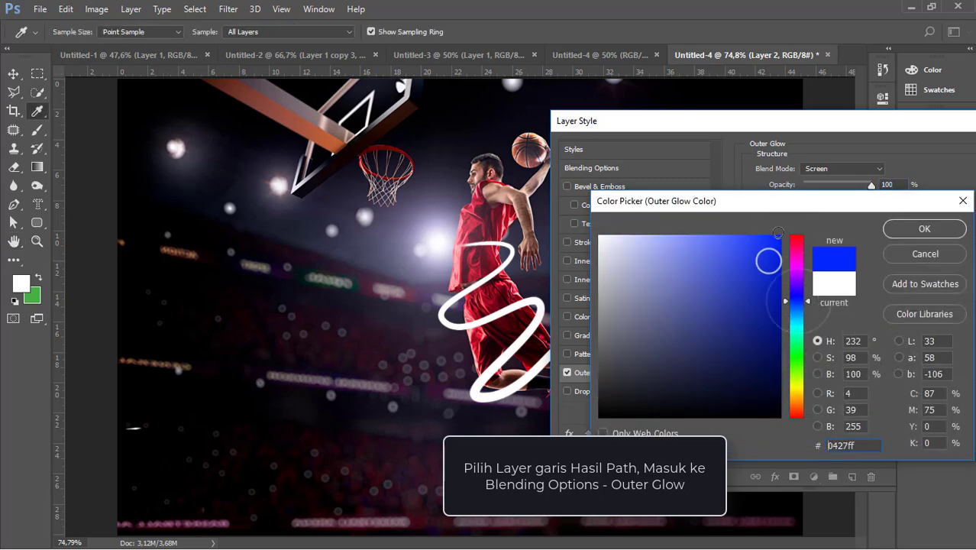
pyautogui.click(909, 233)
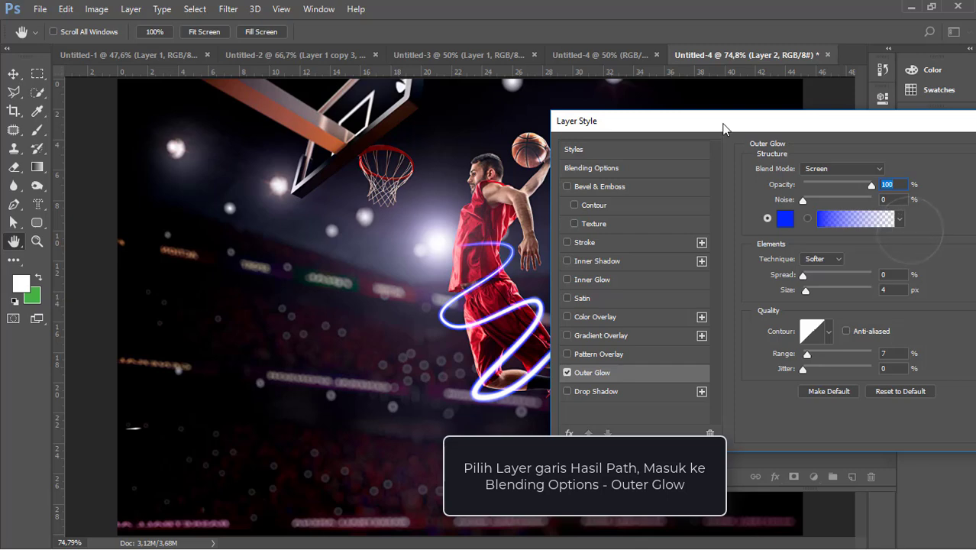
# Set the Outer Glow size to 10 px and its range to 41%, and apply the layer style
pyautogui.moveTo(722, 129); pyautogui.dragTo(216, 161)
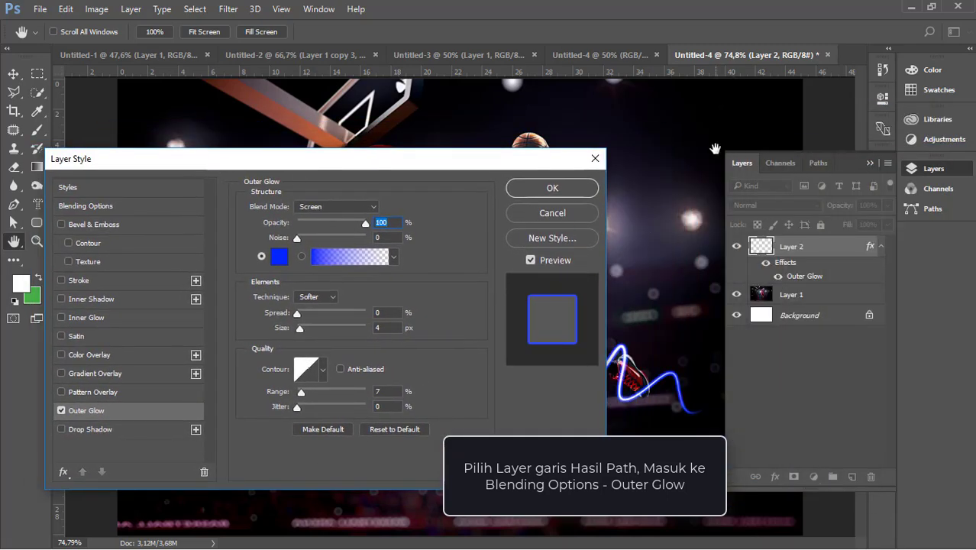
pyautogui.hotkey('ctrl', '+')
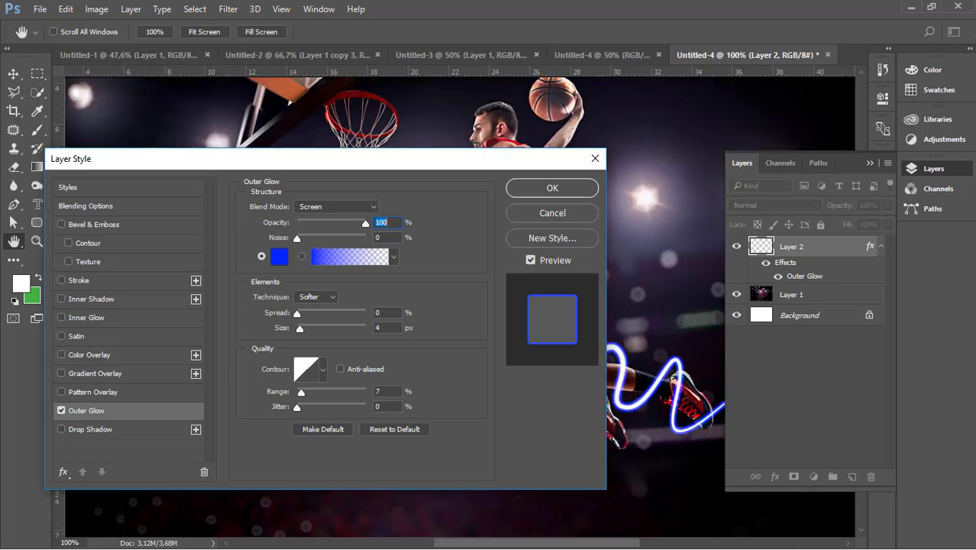
pyautogui.click(869, 162)
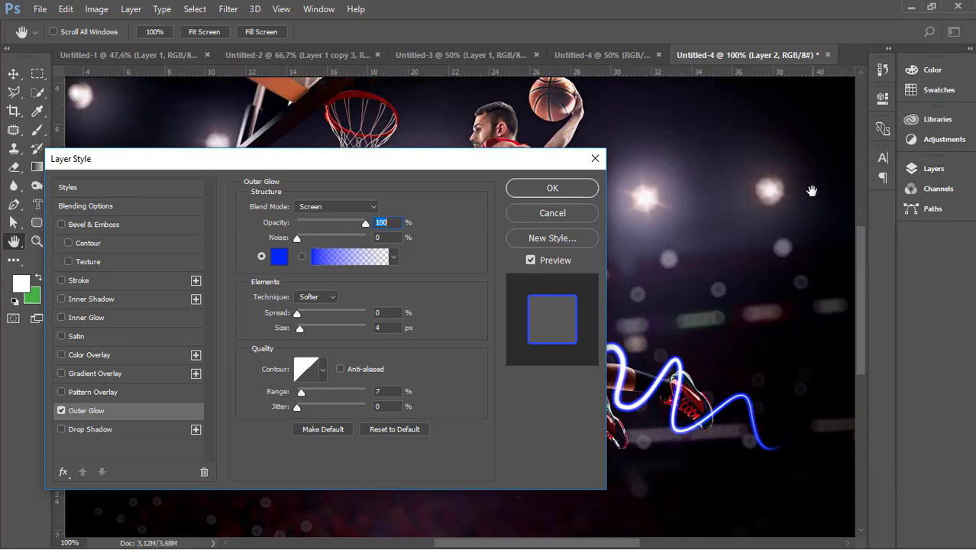
pyautogui.moveTo(590, 546); pyautogui.dragTo(546, 545)
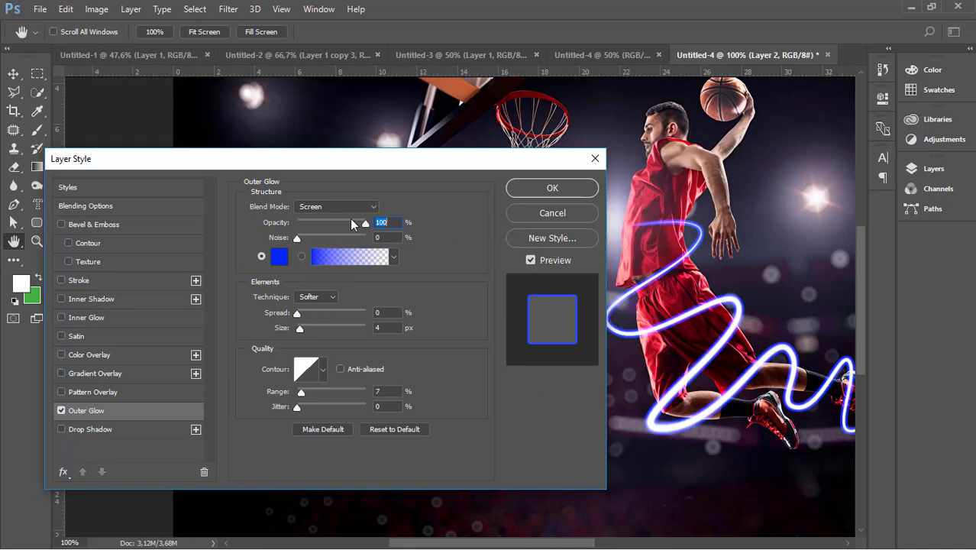
pyautogui.moveTo(300, 330); pyautogui.dragTo(301, 334)
pyautogui.moveTo(301, 319); pyautogui.dragTo(272, 319)
pyautogui.moveTo(316, 395); pyautogui.dragTo(308, 391)
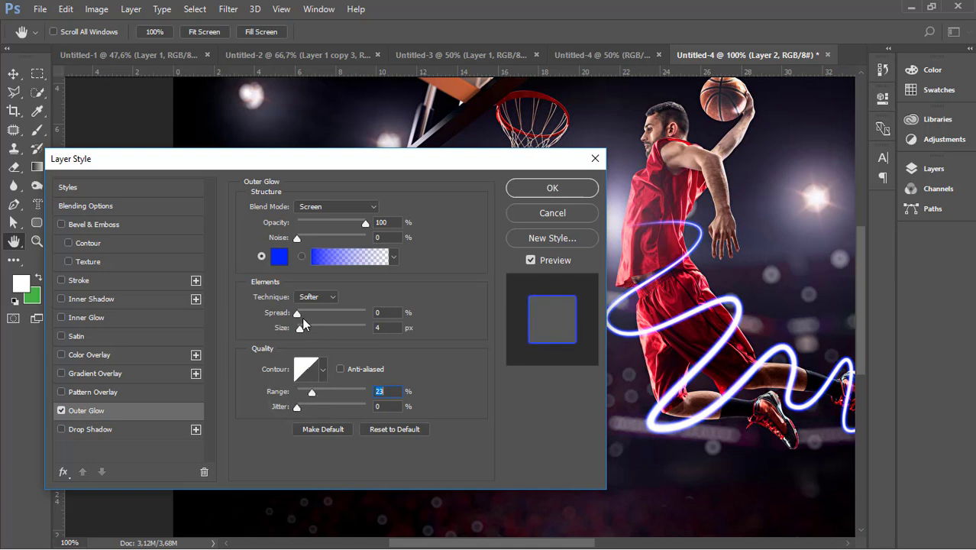
pyautogui.moveTo(300, 334); pyautogui.dragTo(305, 336)
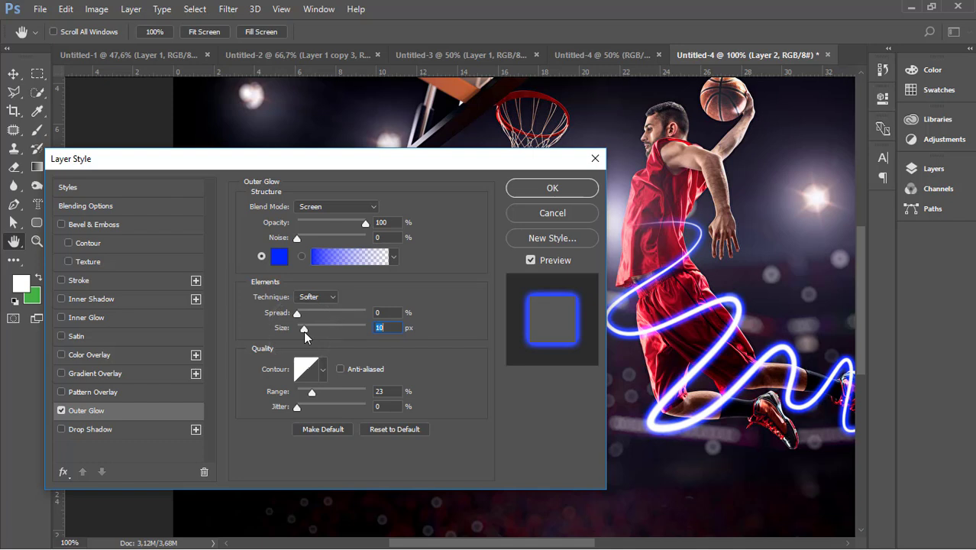
pyautogui.moveTo(314, 398); pyautogui.dragTo(331, 397)
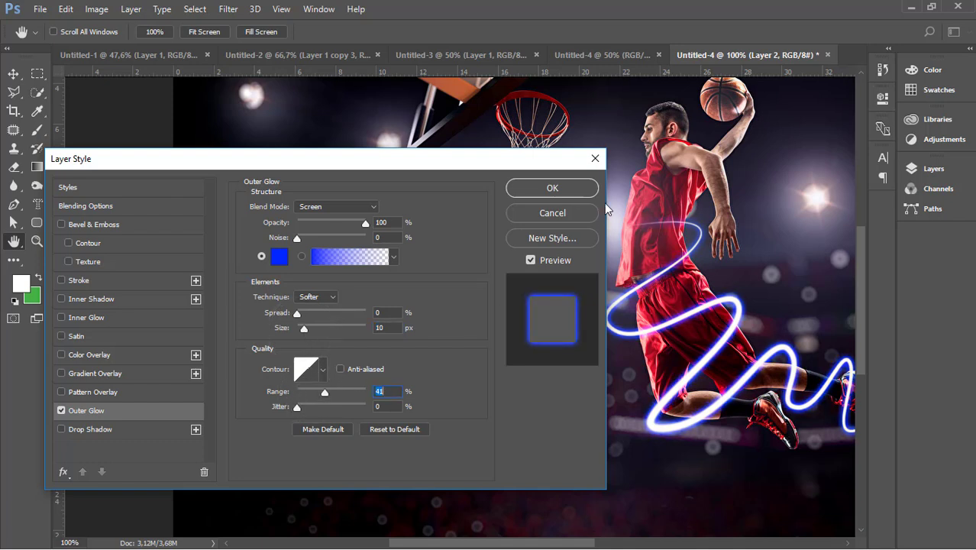
pyautogui.click(552, 188)
pyautogui.press('p')
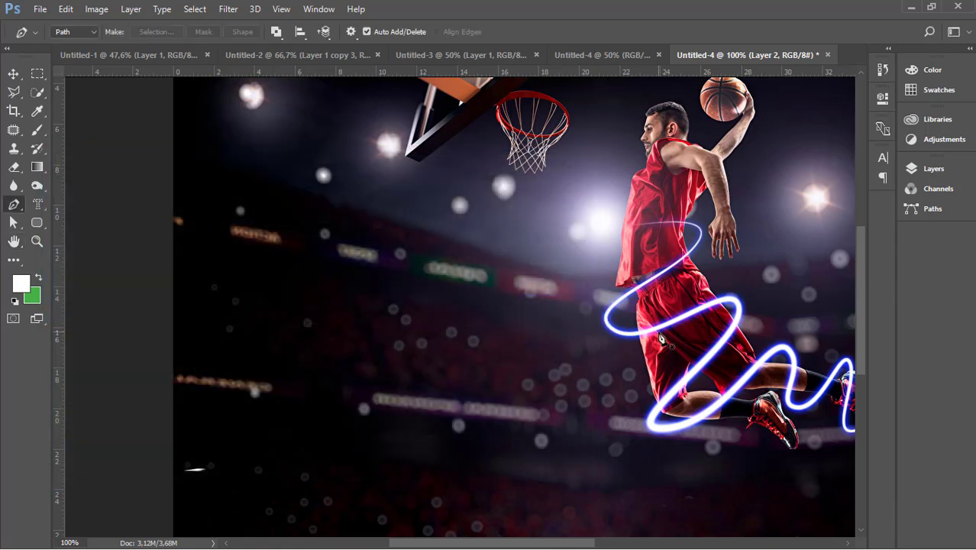
# Add a layer mask to Layer 2
pyautogui.moveTo(569, 544); pyautogui.dragTo(622, 544)
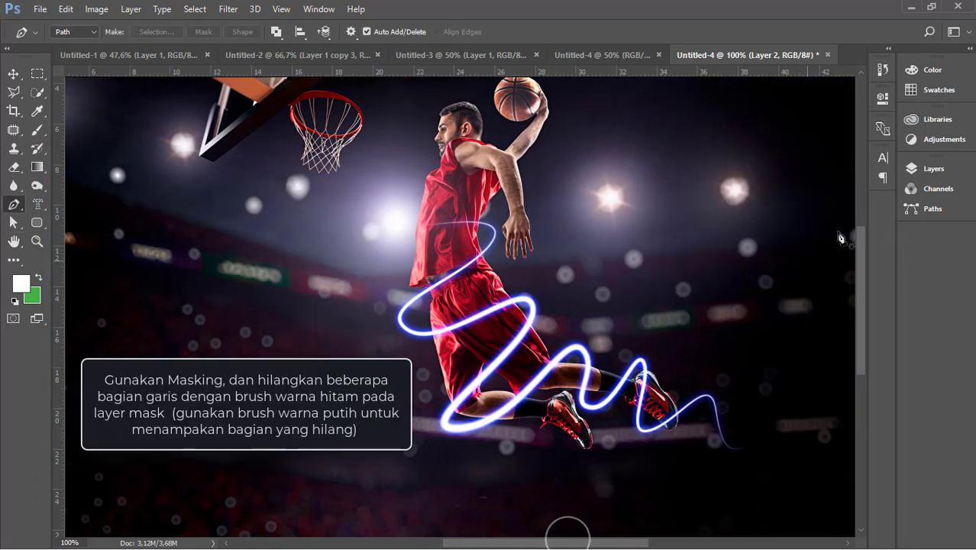
pyautogui.click(925, 168)
pyautogui.click(793, 477)
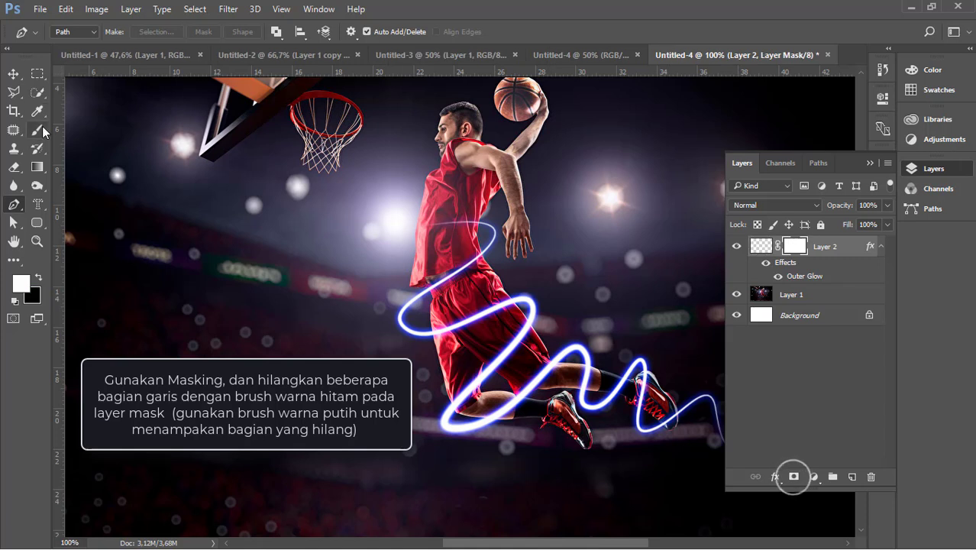
# Paint black on Layer 2's mask with a soft brush to hide the trail segment crossing the upper shorts
pyautogui.click(37, 130)
pyautogui.press('d')
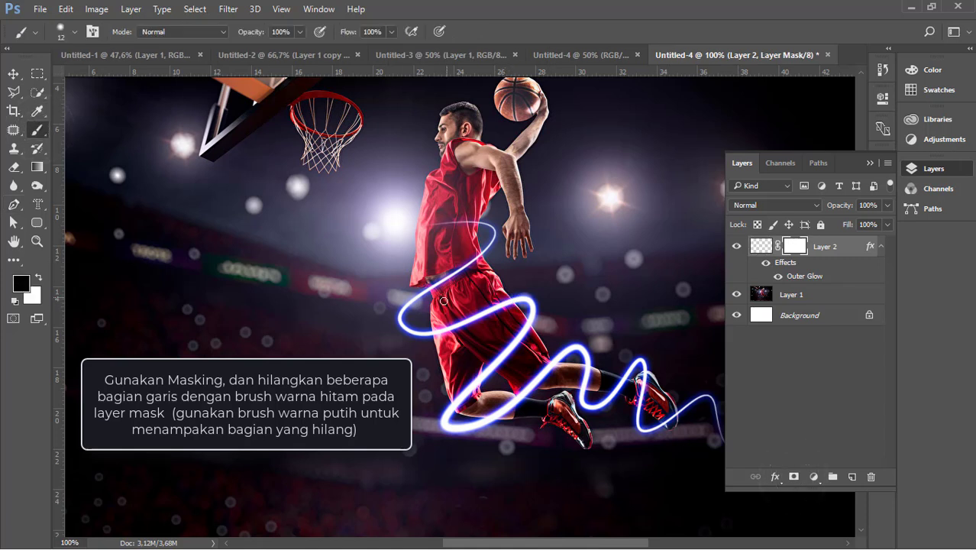
pyautogui.moveTo(443, 333); pyautogui.dragTo(476, 320)
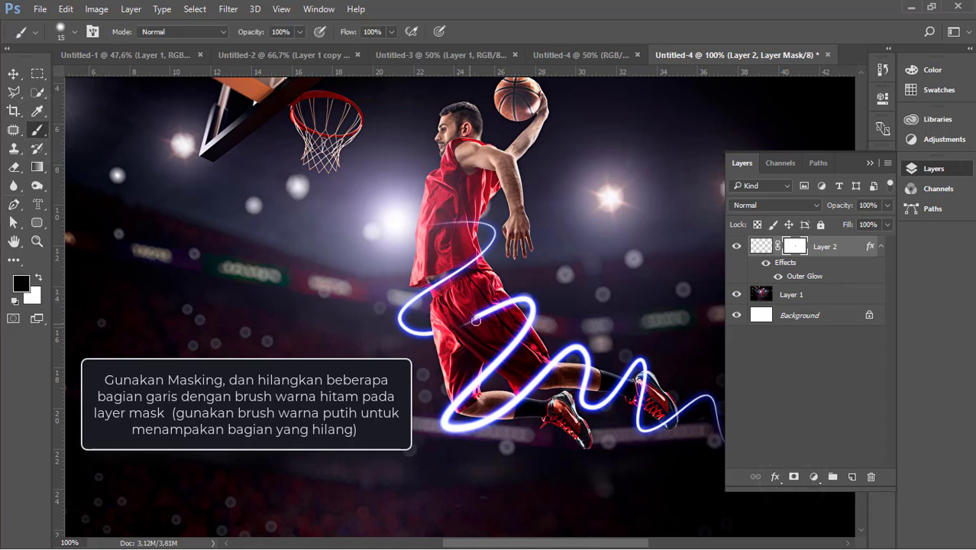
pyautogui.click(495, 307)
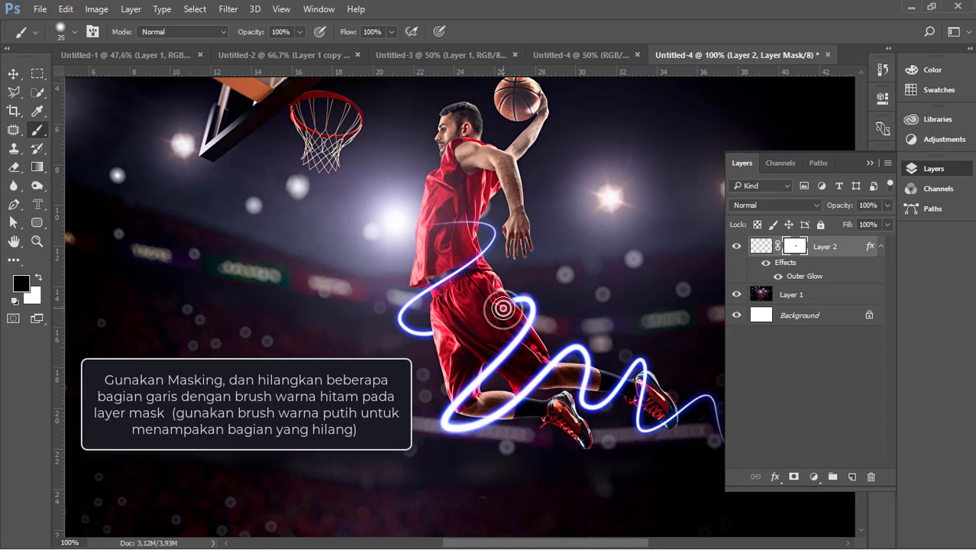
# Mask out the trail segment between the lowest large loop and the next loop, where it passes behind the player's legs
pyautogui.click(500, 406)
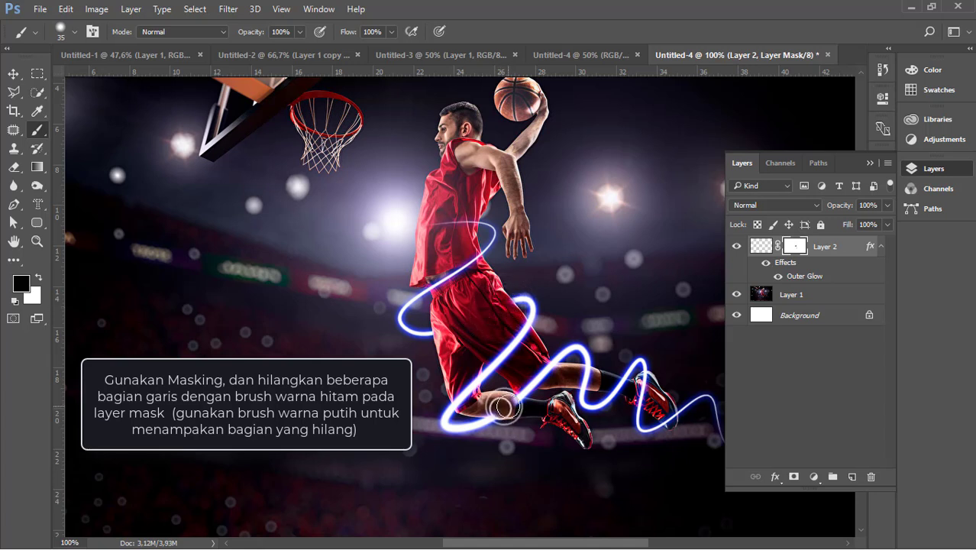
pyautogui.moveTo(496, 406)
pyautogui.mouseDown()
pyautogui.moveTo(537, 372)
pyautogui.moveTo(518, 406)
pyautogui.moveTo(539, 374)
pyautogui.mouseUp()
pyautogui.click(549, 373)
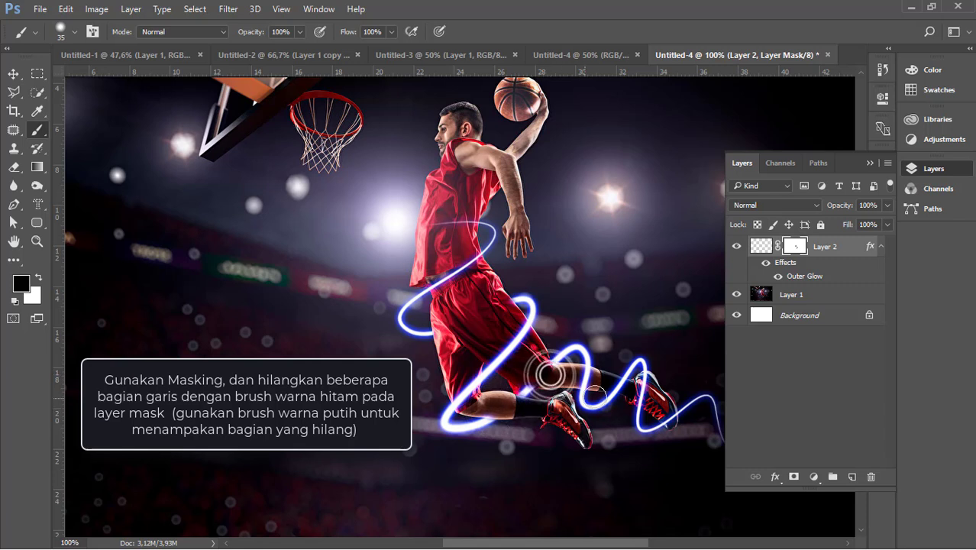
pyautogui.click(550, 373)
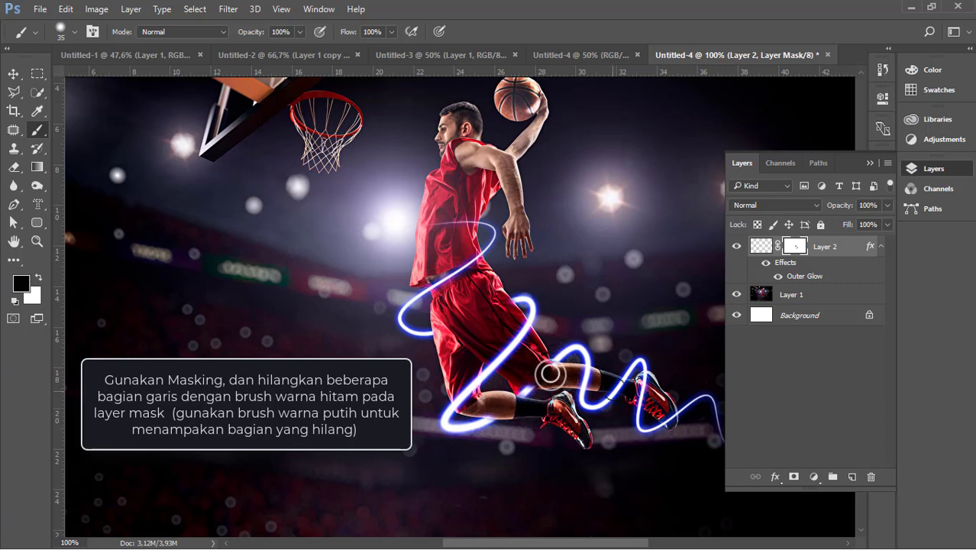
# Mask out the trail parts crossing the rear sock, the rear shoe and the lower jersey
pyautogui.click(614, 385)
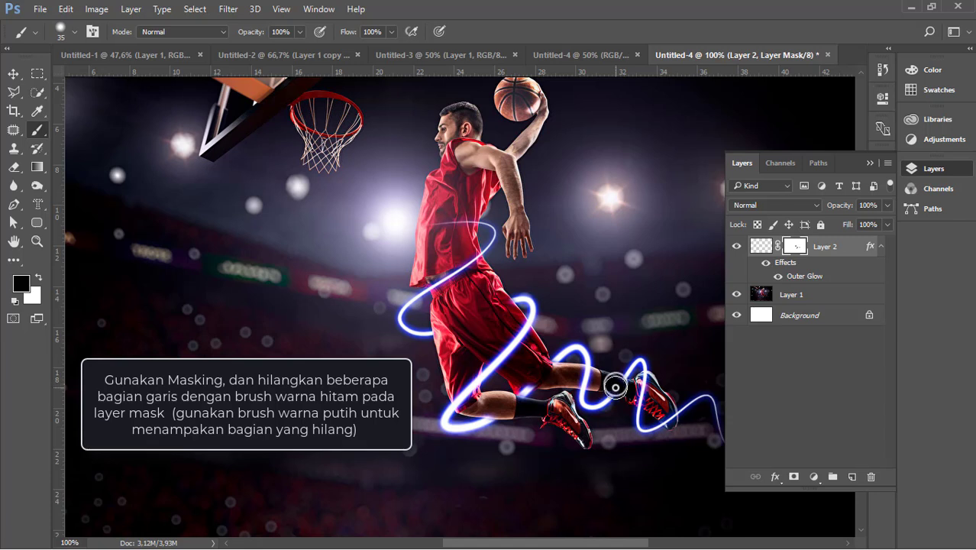
pyautogui.click(666, 415)
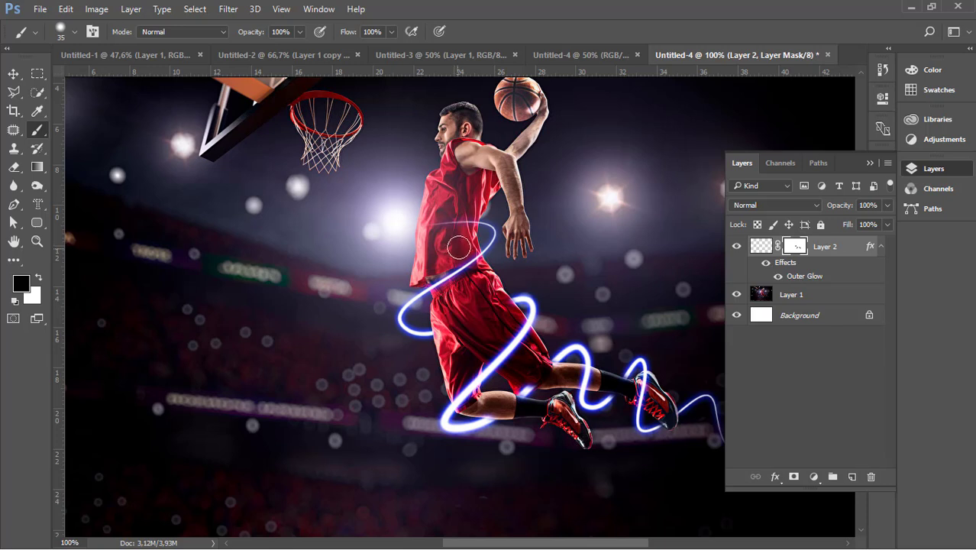
pyautogui.moveTo(462, 224); pyautogui.dragTo(439, 226)
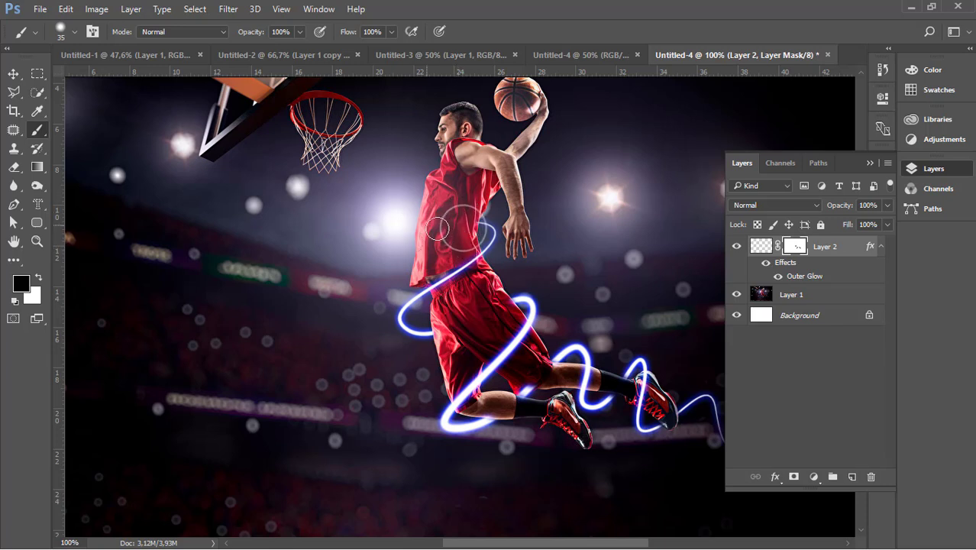
# Check the whole image with the panels hidden, then merge all visible layers into the background
pyautogui.scroll(-3, 672, 477)
pyautogui.scroll(2, 671, 473)
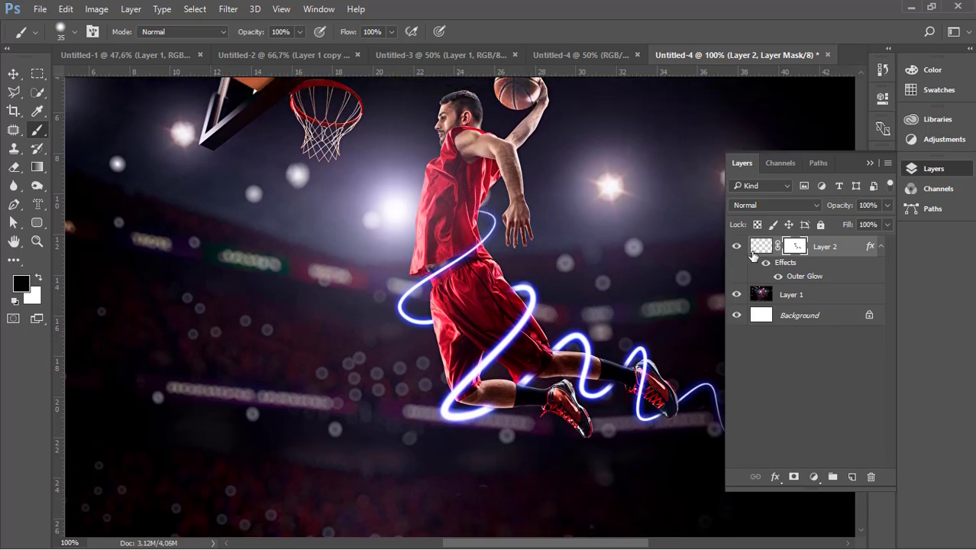
pyautogui.click(870, 163)
pyautogui.scroll(1, 697, 344)
pyautogui.press('Tab')
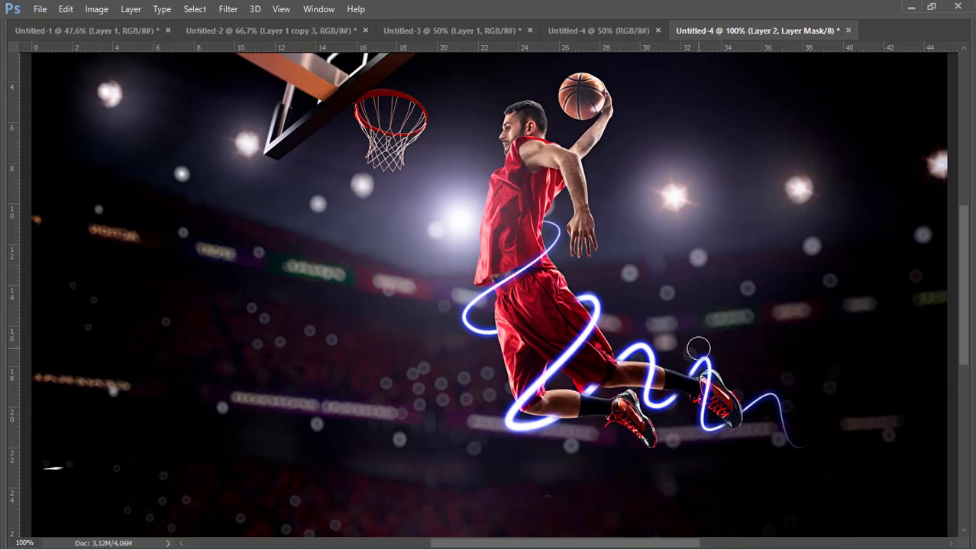
pyautogui.hotkey('ctrl', '0')
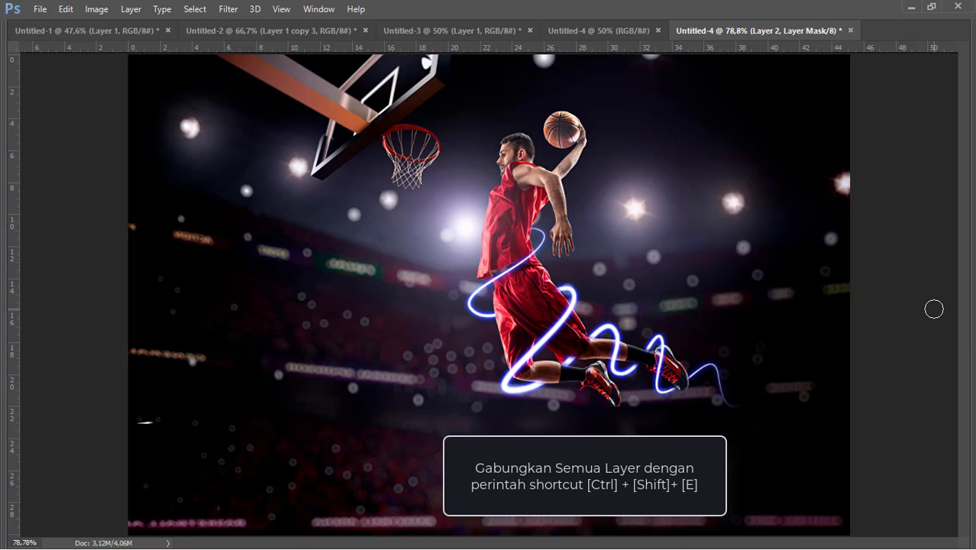
pyautogui.press('Tab')
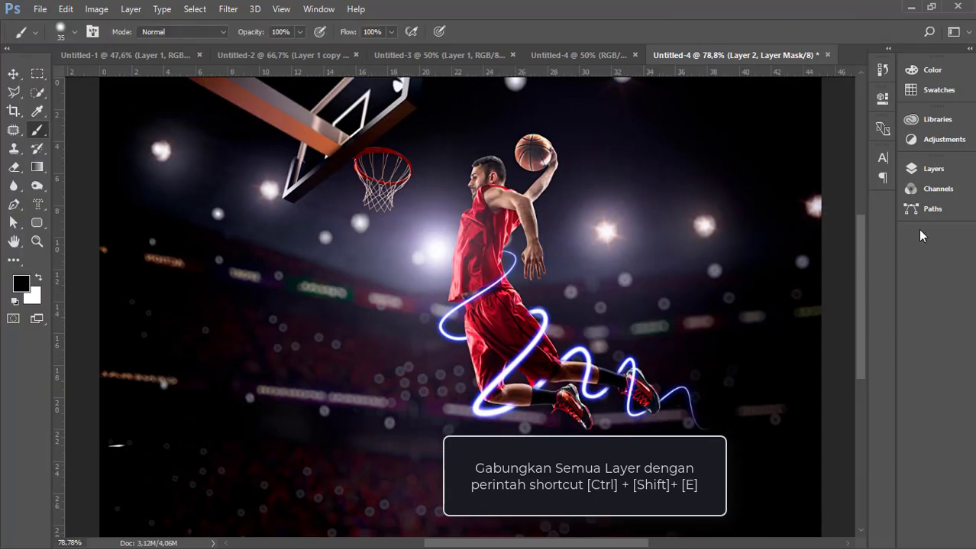
pyautogui.click(928, 168)
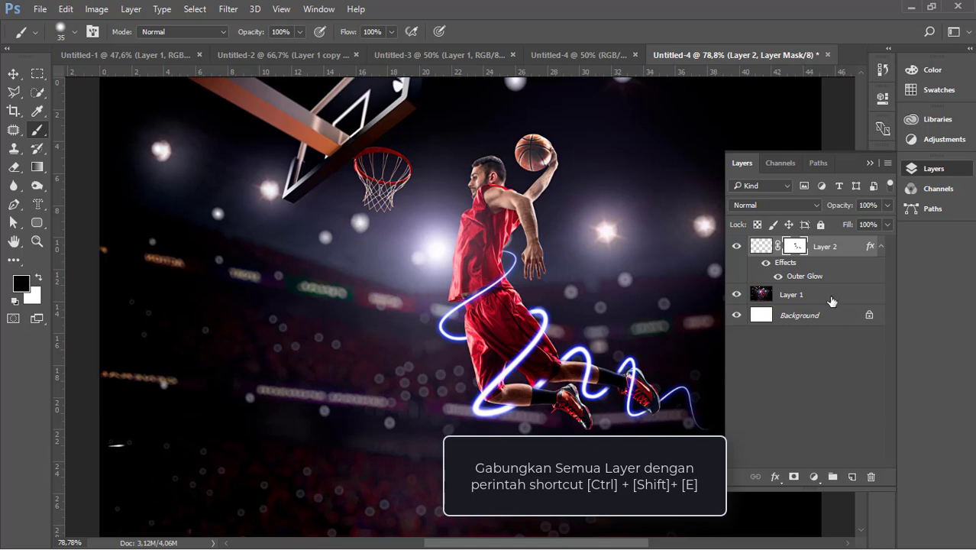
pyautogui.hotkey('ctrl', 'shift', 'e')
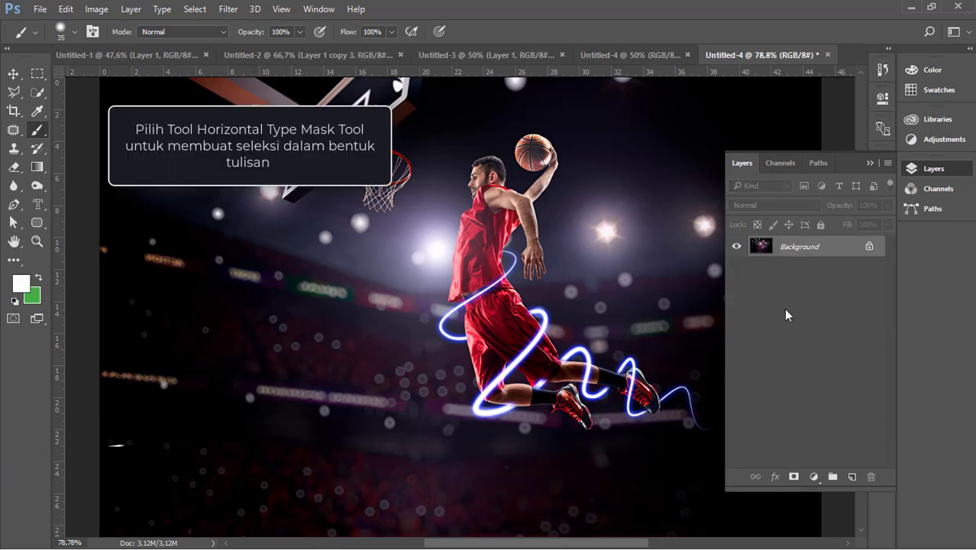
# Start a text selection with the Horizontal Type Mask Tool in the dark area in front of the player
pyautogui.hotkey('ctrl', '0')
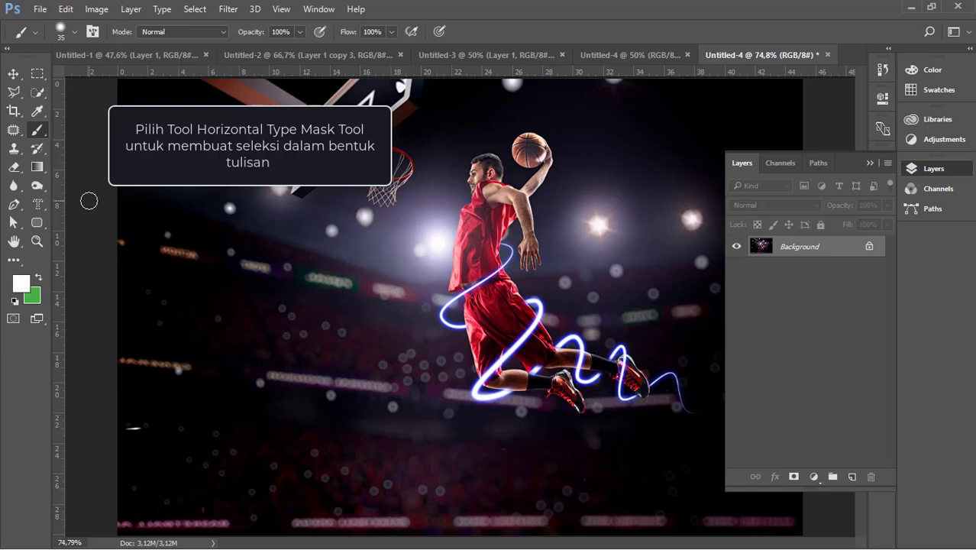
pyautogui.click(41, 204)
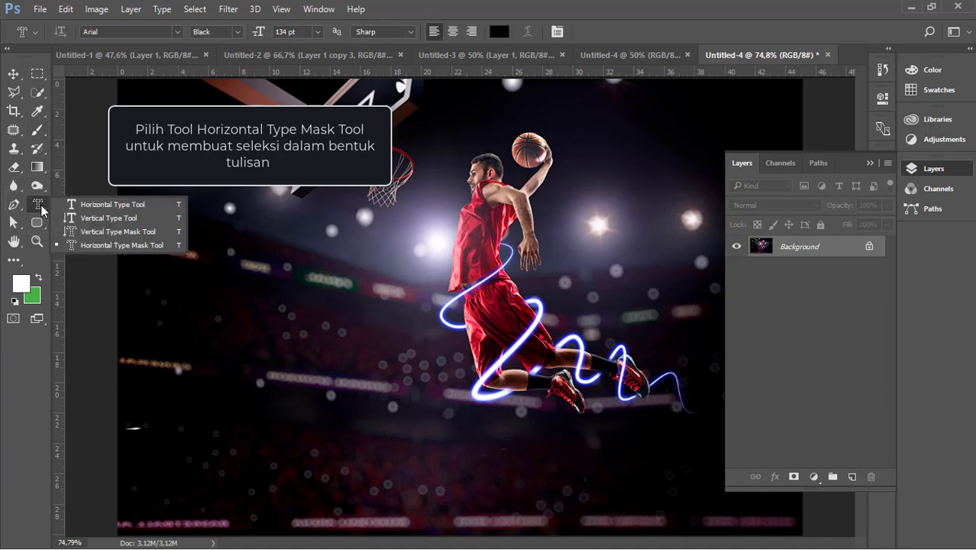
pyautogui.click(79, 245)
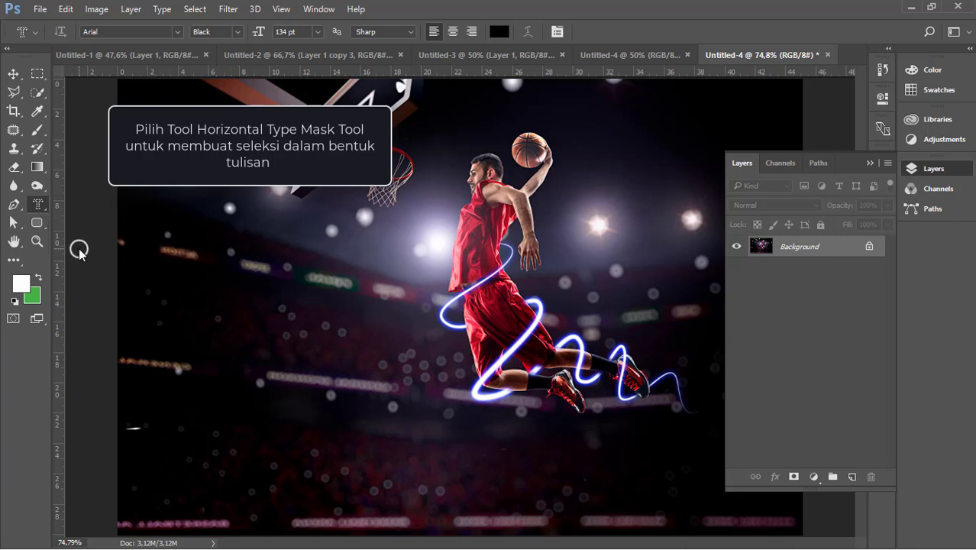
pyautogui.click(191, 288)
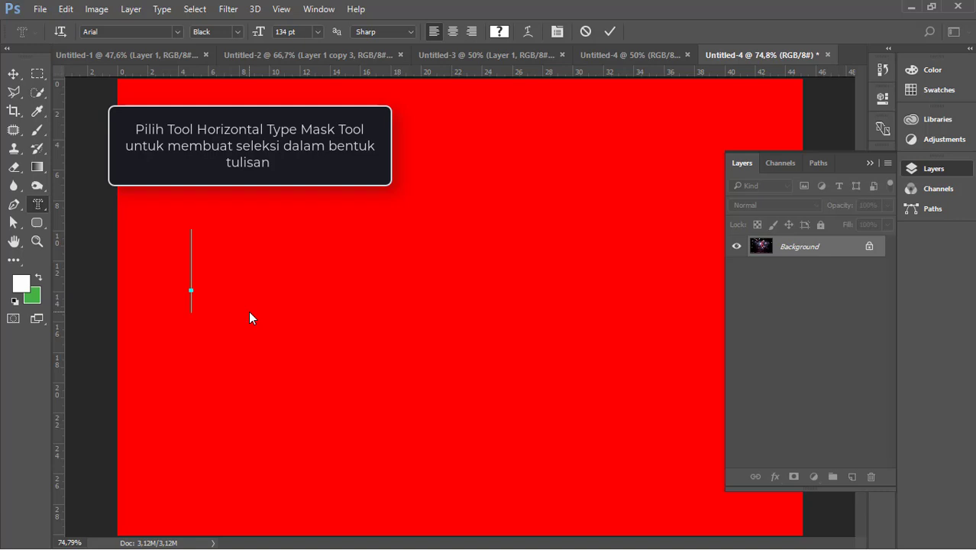
pyautogui.write('bas')
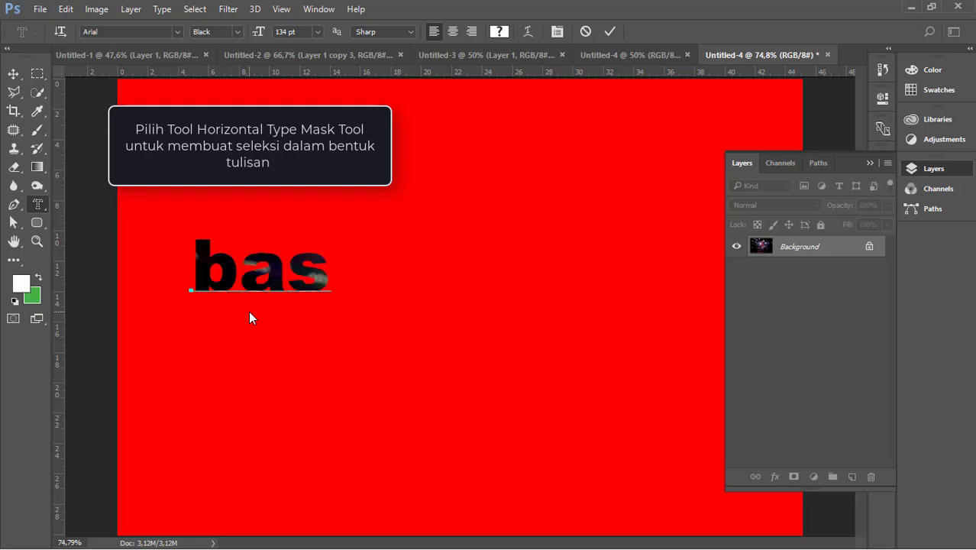
pyautogui.press('BackSpace')
pyautogui.press('BackSpace')
pyautogui.press('BackSpace')
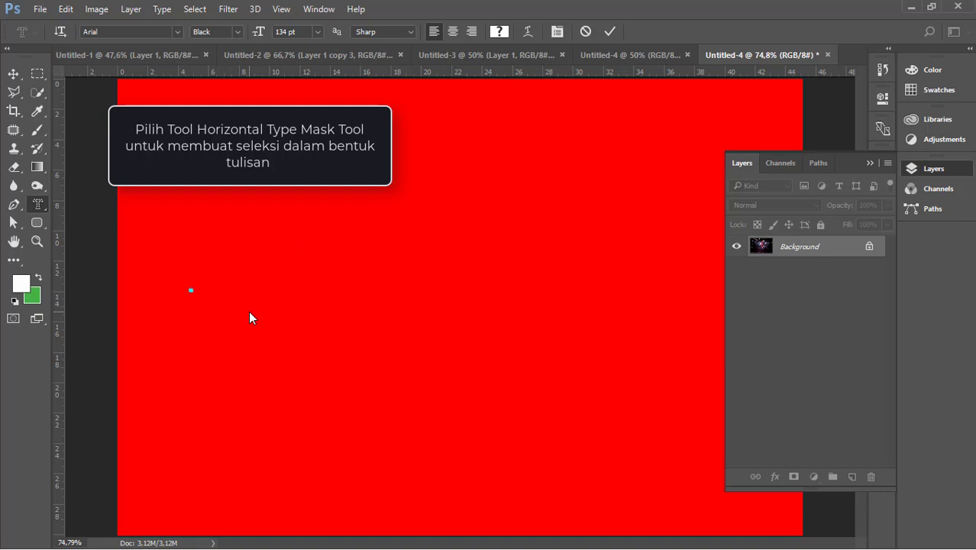
# Enter the mask text "BASKETBALL" with "2020" on a second line
pyautogui.write('BASKE')
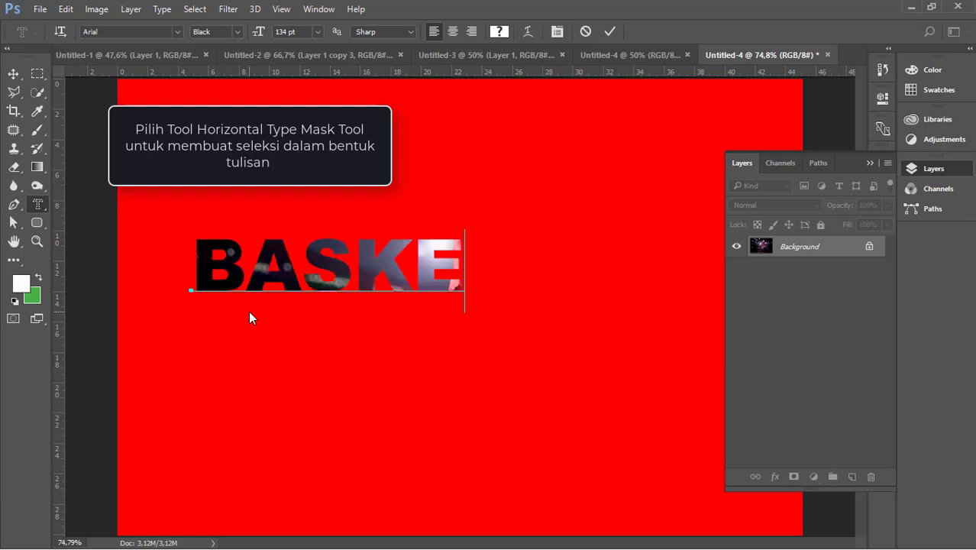
pyautogui.write('TB')
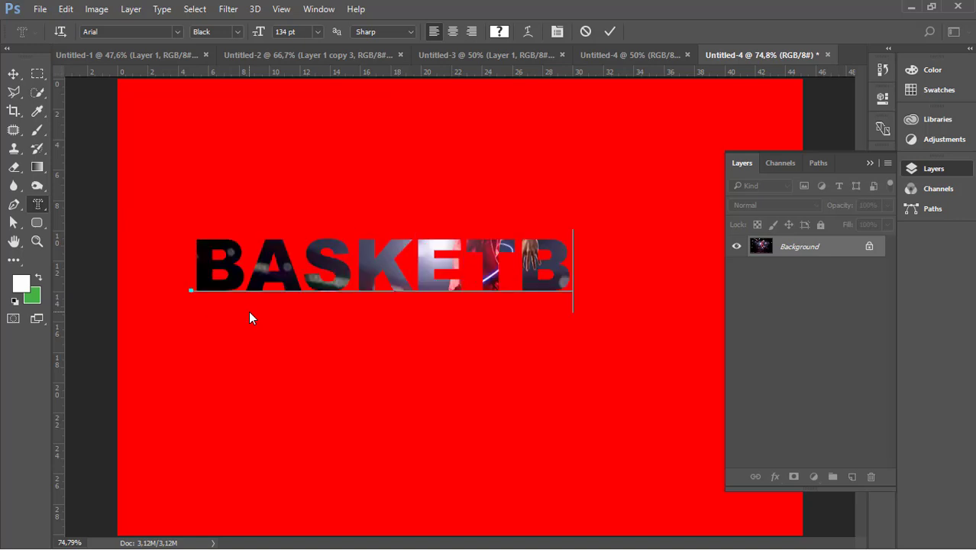
pyautogui.write('ALL')
pyautogui.press('Return')
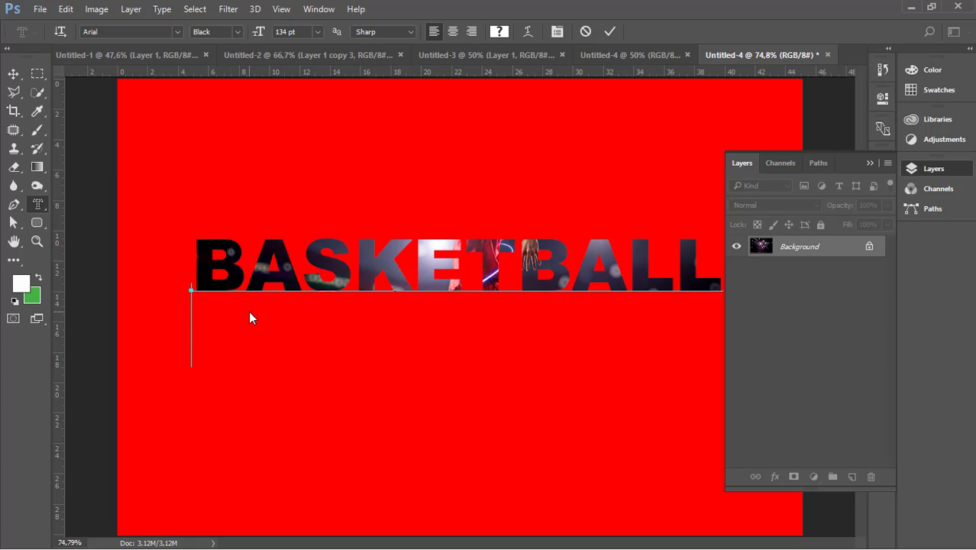
pyautogui.write('2020')
# Reduce the size of both text lines to 113 pt
pyautogui.hotkey('ctrl', 'a')
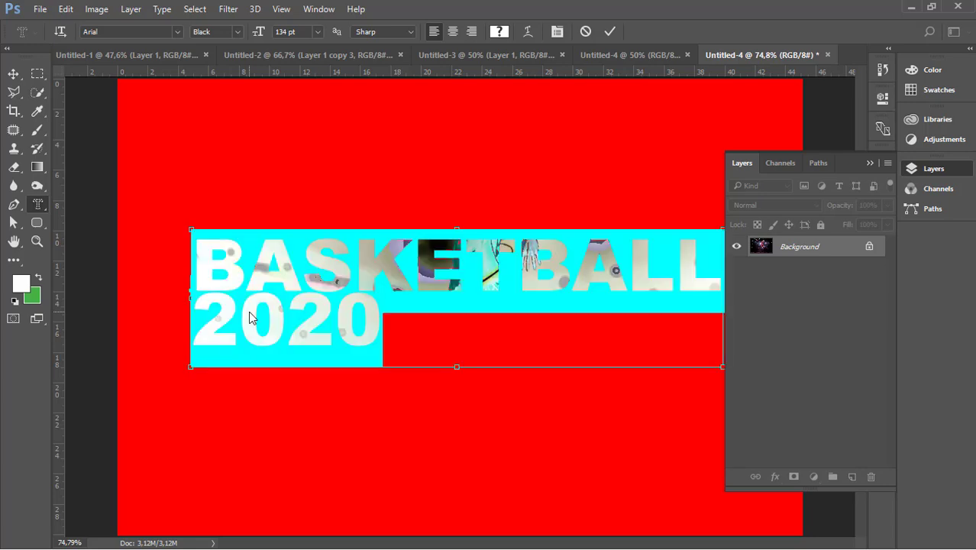
pyautogui.hotkey('ctrl', 'shift', ',')
pyautogui.hotkey('ctrl', 'shift', ',')
pyautogui.hotkey('ctrl', 'shift', ',')
pyautogui.hotkey('ctrl', 'shift', ',')
pyautogui.hotkey('ctrl', 'shift', ',')
pyautogui.hotkey('ctrl', 'shift', ',')
pyautogui.hotkey('ctrl', 'shift', ',')
pyautogui.hotkey('ctrl', 'shift', ',')
pyautogui.hotkey('ctrl', 'shift', ',')
pyautogui.hotkey('ctrl', 'shift', ',')
pyautogui.hotkey('ctrl', 'shift', ',')
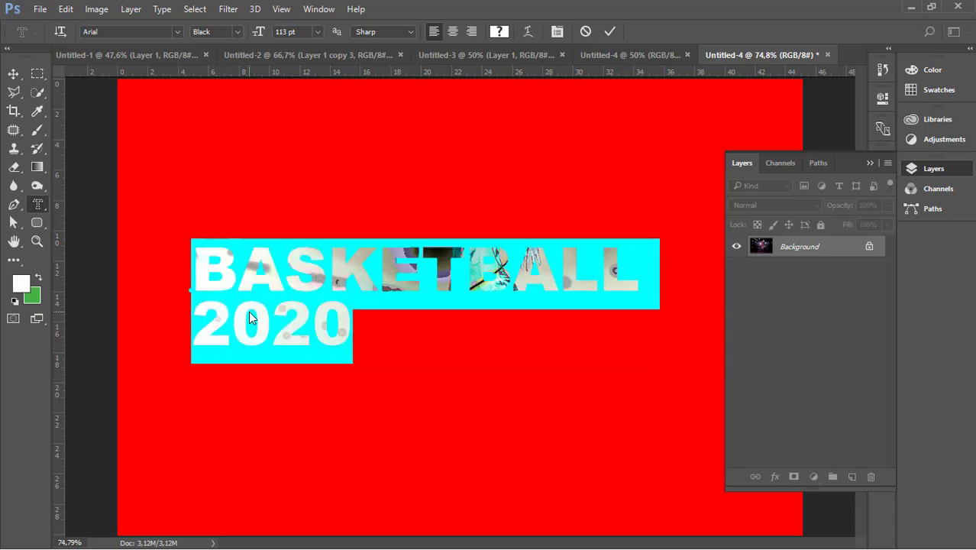
# Set only the "BASKETBALL" line to 55 pt
pyautogui.click(317, 31)
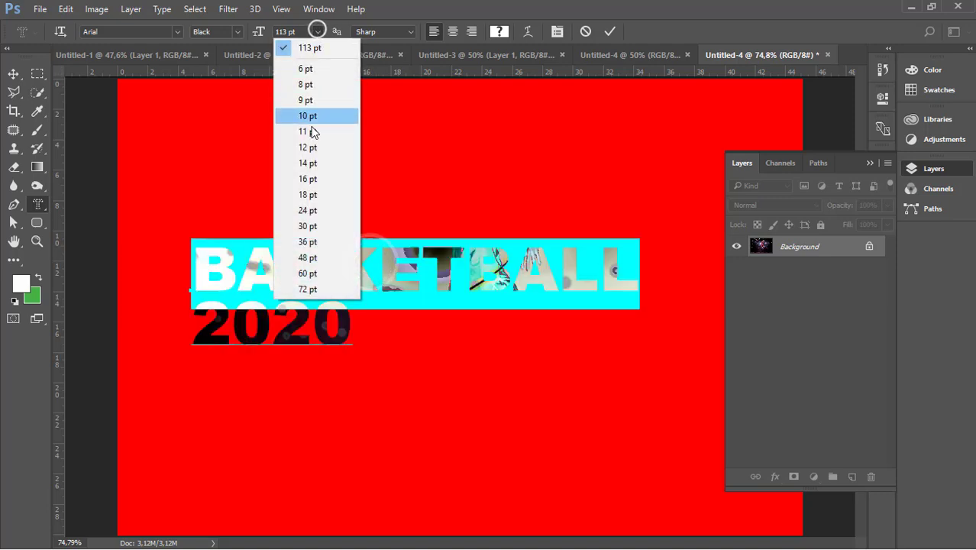
pyautogui.click(313, 248)
pyautogui.hotkey('ctrl', 'shift', '.')
pyautogui.hotkey('ctrl', 'shift', '.')
pyautogui.hotkey('ctrl', 'shift', '.')
pyautogui.hotkey('ctrl', 'shift', '.')
pyautogui.hotkey('ctrl', 'shift', '.')
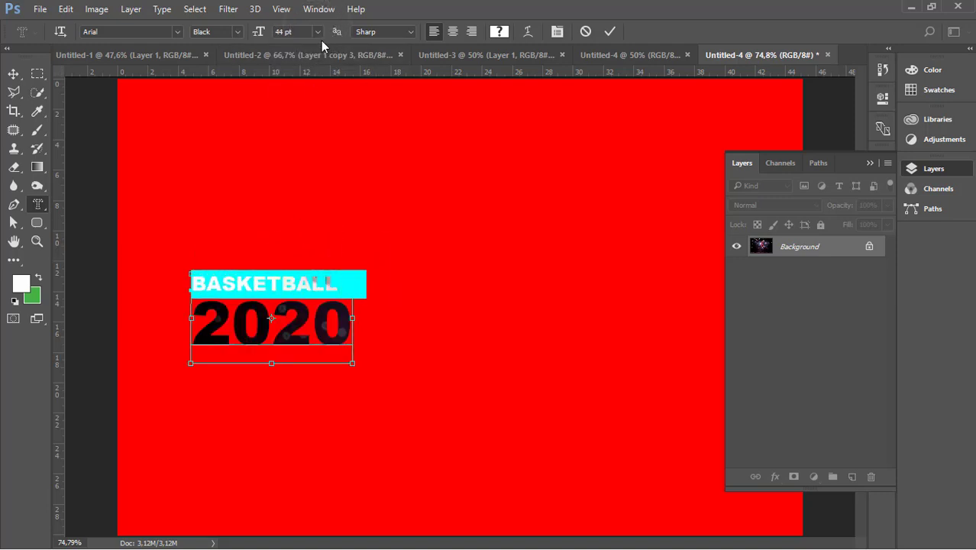
pyautogui.hotkey('ctrl', 'shift', '.')
pyautogui.hotkey('ctrl', 'shift', '.')
pyautogui.hotkey('ctrl', 'shift', '.')
pyautogui.hotkey('ctrl', 'shift', '.')
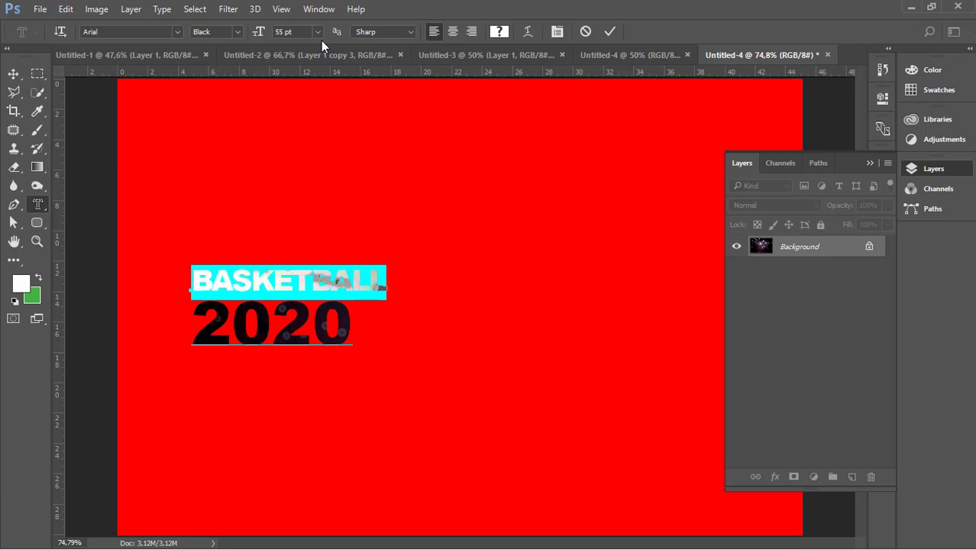
# Enlarge only the "2020" line to 140 pt so its width matches "BASKETBALL"
pyautogui.press('Right')
pyautogui.press('Right')
pyautogui.press('Right')
pyautogui.press('Right')
pyautogui.press('Right')
pyautogui.press('Right')
pyautogui.press('Right')
pyautogui.press('Right')
pyautogui.hotkey('shift', 'Right')
pyautogui.hotkey('shift', 'Right')
pyautogui.hotkey('shift', 'Right')
pyautogui.hotkey('shift', 'Right')
pyautogui.hotkey('ctrl', 'shift', '.')
pyautogui.hotkey('ctrl', 'shift', '.')
pyautogui.hotkey('ctrl', 'shift', '.')
pyautogui.hotkey('ctrl', 'shift', '.')
pyautogui.hotkey('ctrl', 'shift', '.')
pyautogui.hotkey('ctrl', 'shift', '.')
pyautogui.hotkey('ctrl', 'shift', '.')
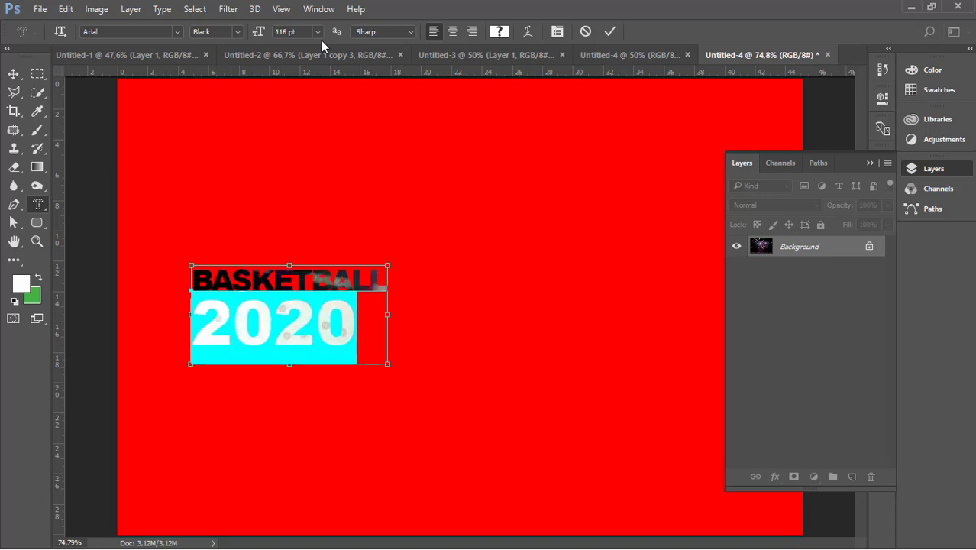
pyautogui.hotkey('ctrl', 'shift', '.')
pyautogui.hotkey('ctrl', 'shift', '.')
pyautogui.hotkey('ctrl', 'shift', '.')
pyautogui.hotkey('ctrl', 'shift', '.')
pyautogui.hotkey('ctrl', 'shift', '.')
pyautogui.hotkey('ctrl', 'shift', '.')
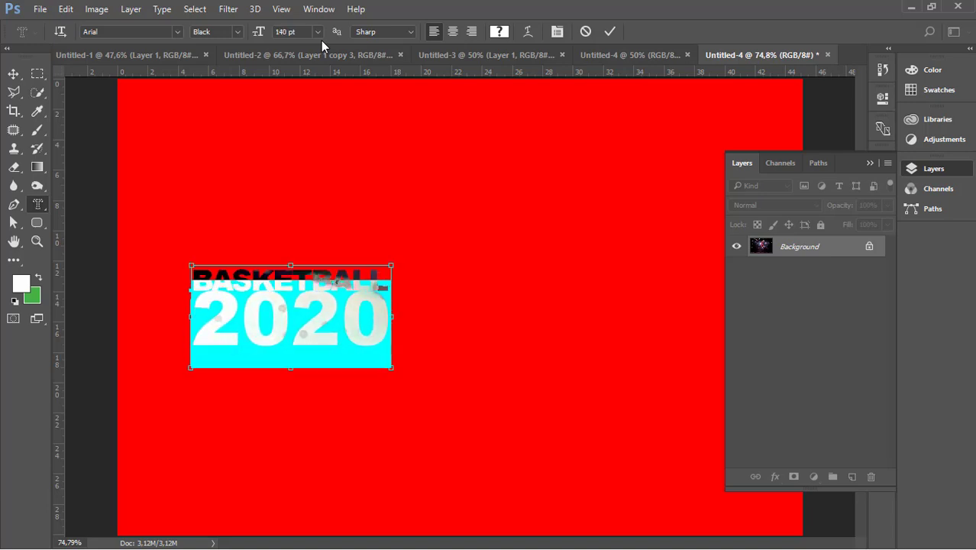
# Increase the leading of the "2020" line slightly to separate it from "BASKETBALL"
pyautogui.hotkey('alt', 'Down')
pyautogui.hotkey('alt', 'Down')
pyautogui.hotkey('alt', 'Down')
# Enlarge both text lines together, bringing "2020" to 150 pt
pyautogui.hotkey('ctrl', 'a')
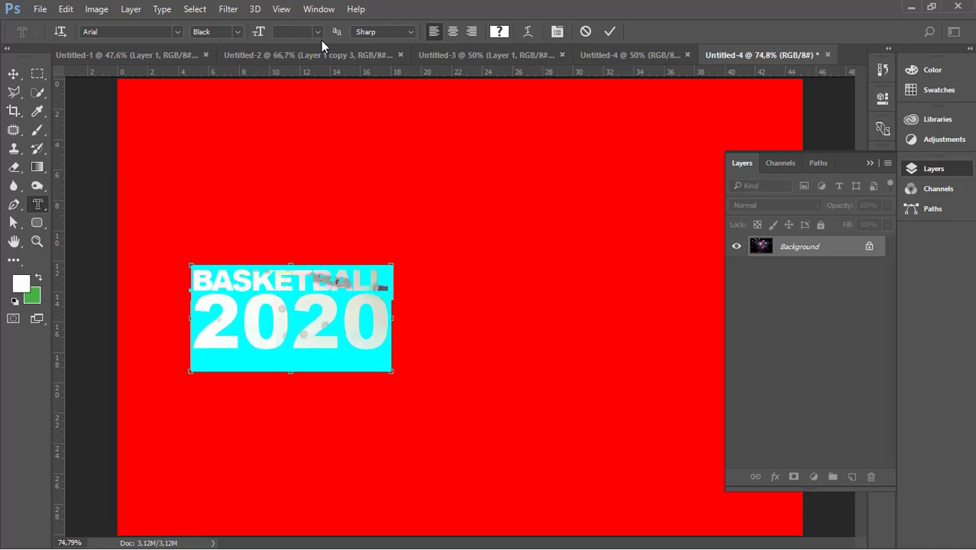
pyautogui.hotkey('ctrl', 'shift', '.')
pyautogui.hotkey('ctrl', 'shift', '.')
pyautogui.hotkey('ctrl', 'shift', '.')
pyautogui.hotkey('ctrl', 'shift', '.')
pyautogui.hotkey('ctrl', 'shift', '.')
# Enlarge only the "2020" line to 164 pt to match the wider "BASKETBALL" line
pyautogui.press('Right')
pyautogui.hotkey('shift', 'Up')
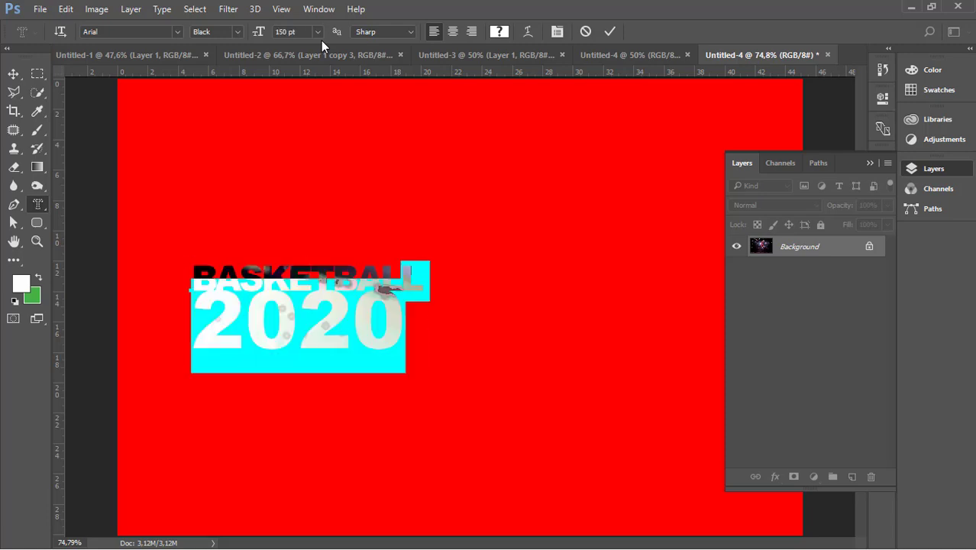
pyautogui.hotkey('shift', 'Right')
pyautogui.hotkey('shift', 'Right')
pyautogui.hotkey('ctrl', 'shift', '.')
pyautogui.hotkey('ctrl', 'shift', '.')
pyautogui.hotkey('ctrl', 'shift', '.')
pyautogui.hotkey('ctrl', 'shift', '.')
pyautogui.hotkey('ctrl', 'shift', '.')
pyautogui.hotkey('ctrl', 'shift', '.')
pyautogui.hotkey('ctrl', 'shift', '.')
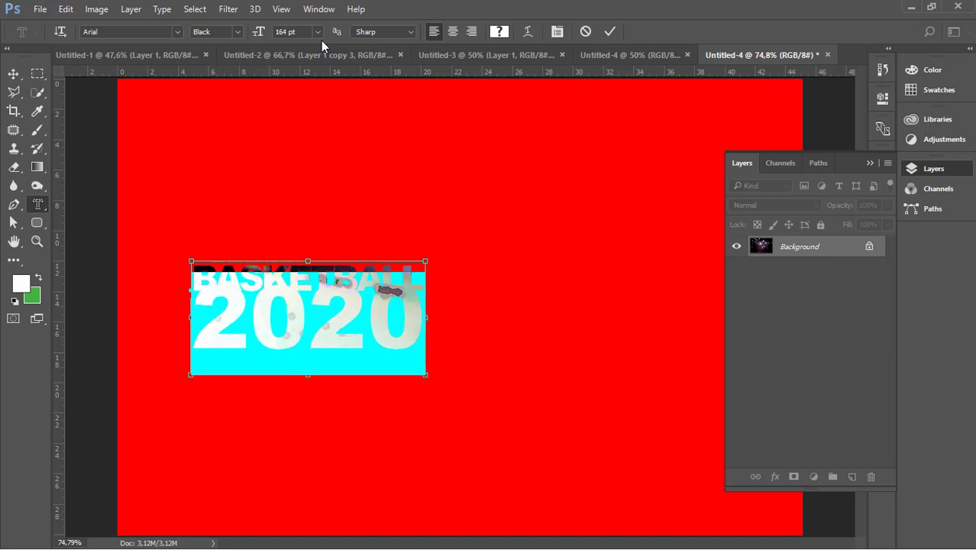
# Increase the leading of the whole text so "2020" sits clear below "BASKETBALL"
pyautogui.hotkey('ctrl', 'a')
pyautogui.hotkey('alt', 'Down')
pyautogui.hotkey('alt', 'Down')
pyautogui.hotkey('alt', 'Down')
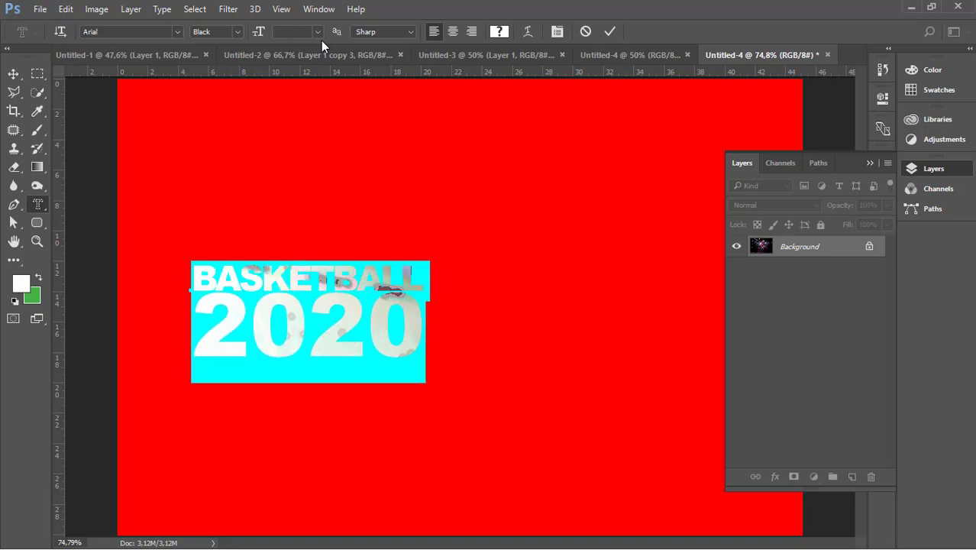
# Enlarge only the "2020" line to 178 pt so it fits the width of "BASKETBALL"
pyautogui.press('Right')
pyautogui.hotkey('shift', 'Left')
pyautogui.hotkey('shift', 'Left')
pyautogui.hotkey('shift', 'Left')
pyautogui.hotkey('shift', 'Left')
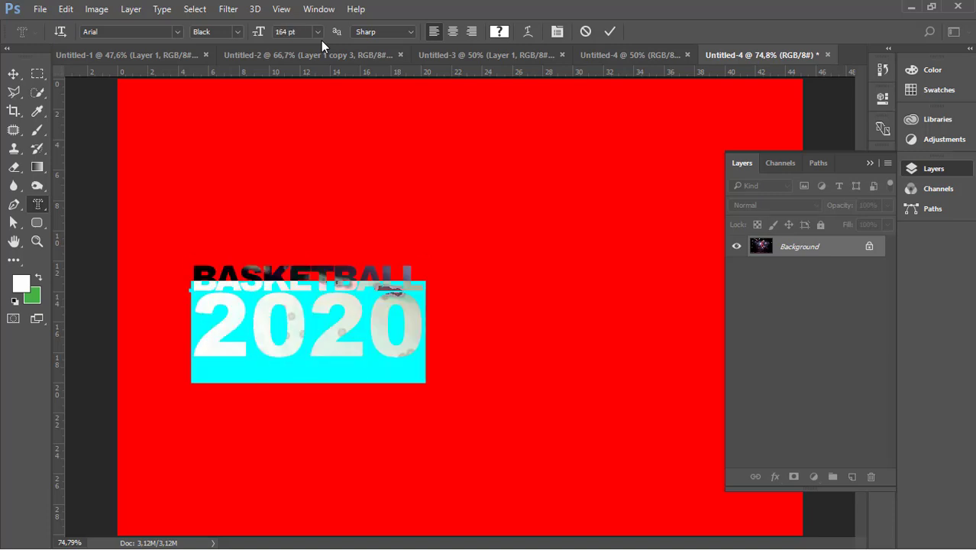
pyautogui.hotkey('ctrl', 'shift', '.')
pyautogui.hotkey('ctrl', 'shift', '.')
pyautogui.hotkey('ctrl', 'shift', '.')
pyautogui.hotkey('ctrl', 'shift', '.')
pyautogui.hotkey('ctrl', 'shift', '.')
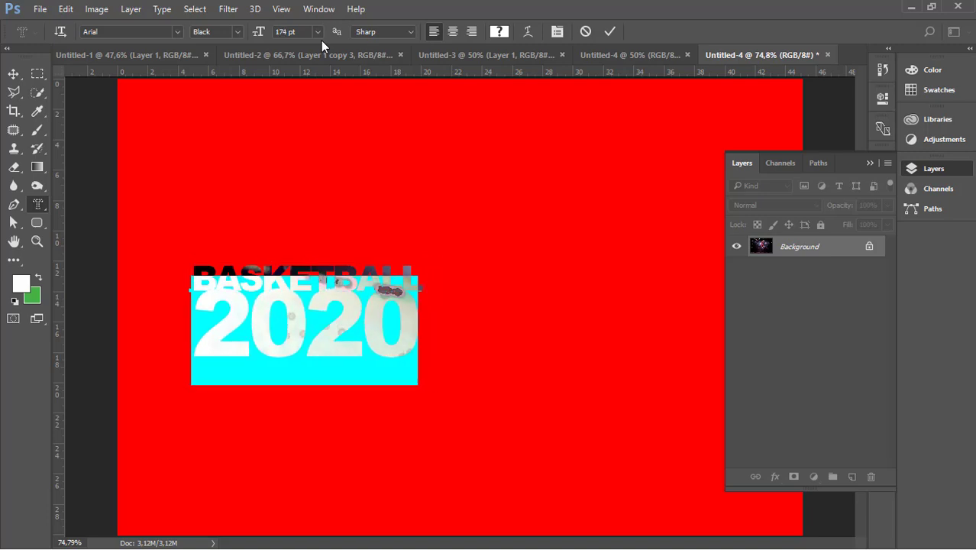
pyautogui.hotkey('ctrl', 'shift', '.')
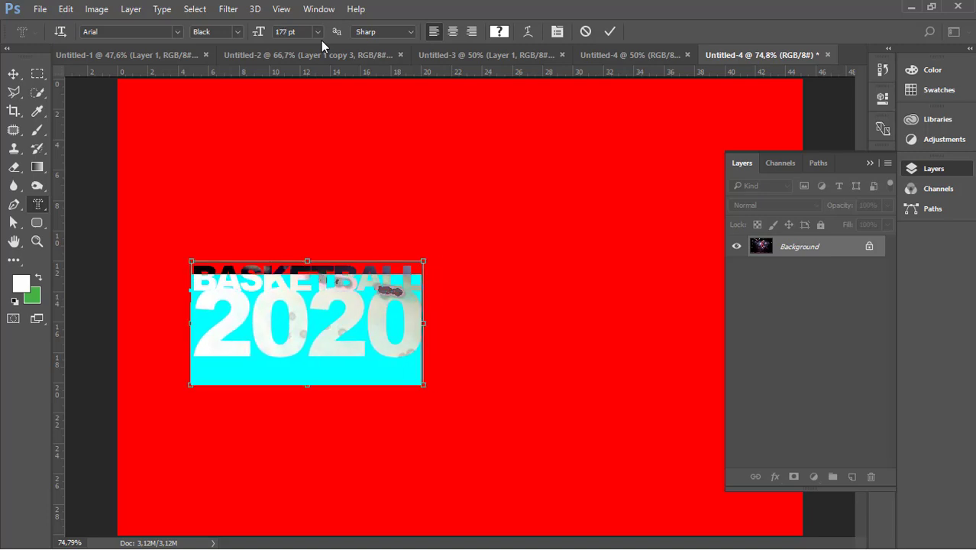
pyautogui.hotkey('ctrl', 'shift', '.')
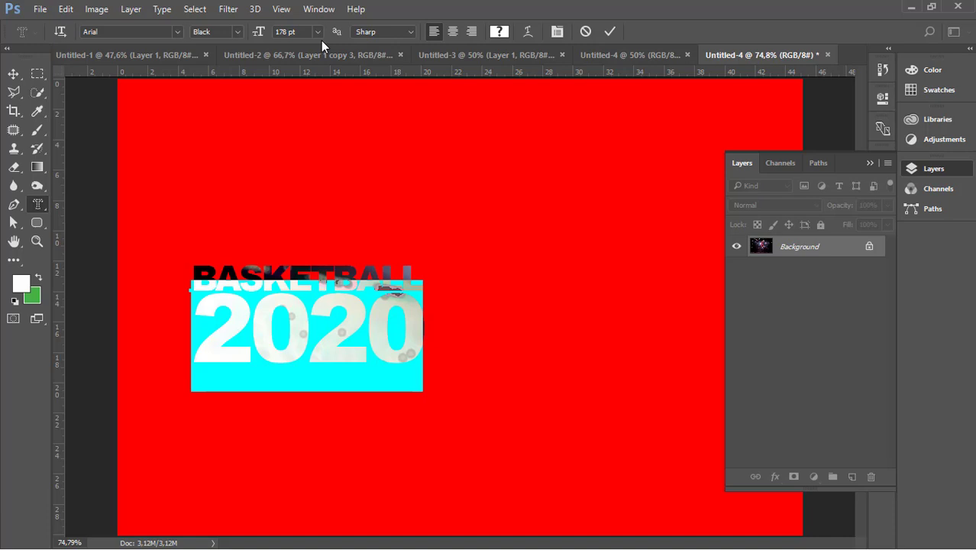
# Convert the mask text into a selection and place it near the image's left edge, at about mid-height
pyautogui.moveTo(303, 273); pyautogui.dragTo(248, 284)
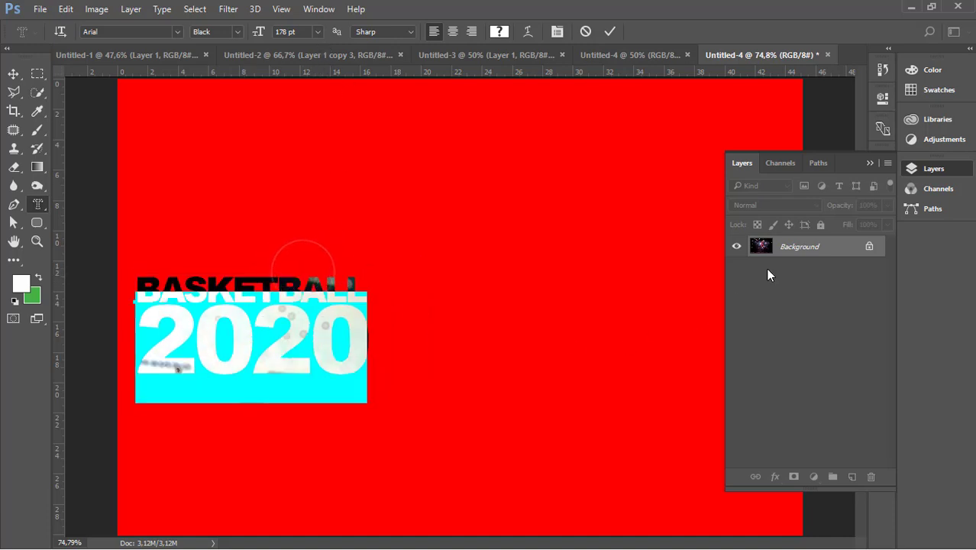
pyautogui.click(39, 76)
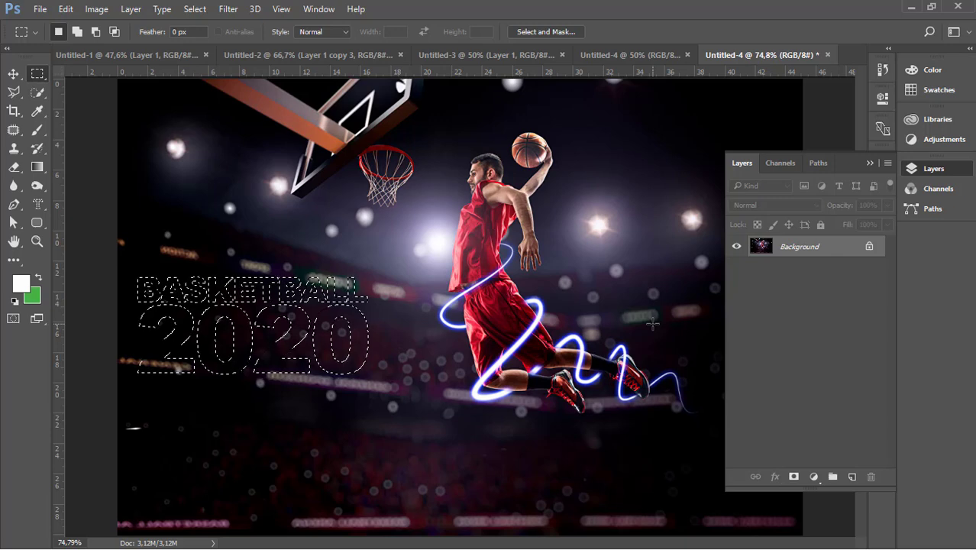
pyautogui.moveTo(288, 343)
pyautogui.mouseDown()
pyautogui.moveTo(286, 376)
pyautogui.moveTo(305, 387)
pyautogui.moveTo(310, 405)
pyautogui.moveTo(308, 445)
pyautogui.moveTo(316, 341)
pyautogui.moveTo(300, 333)
pyautogui.mouseUp()
pyautogui.hotkey('ctrl', '-')
pyautogui.hotkey('ctrl', '-')
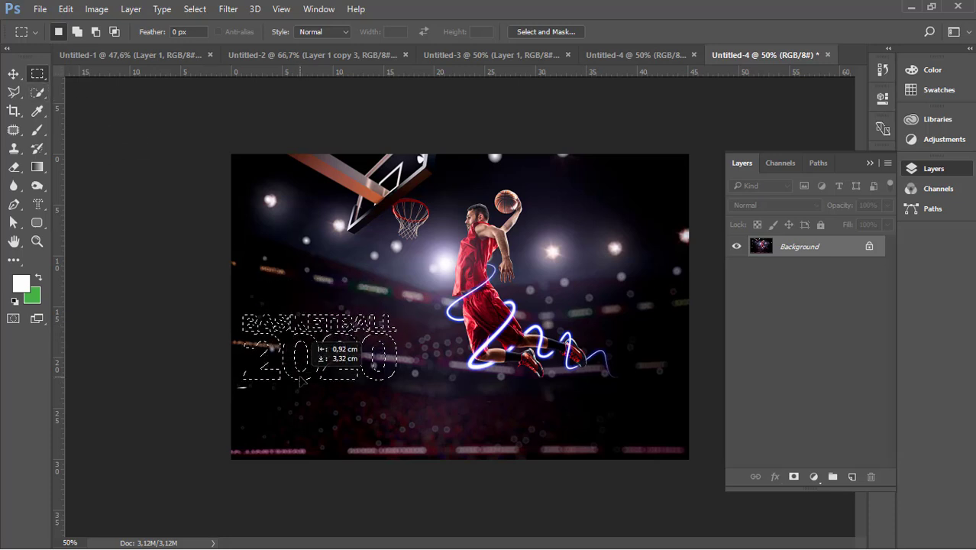
pyautogui.moveTo(300, 380); pyautogui.dragTo(301, 350)
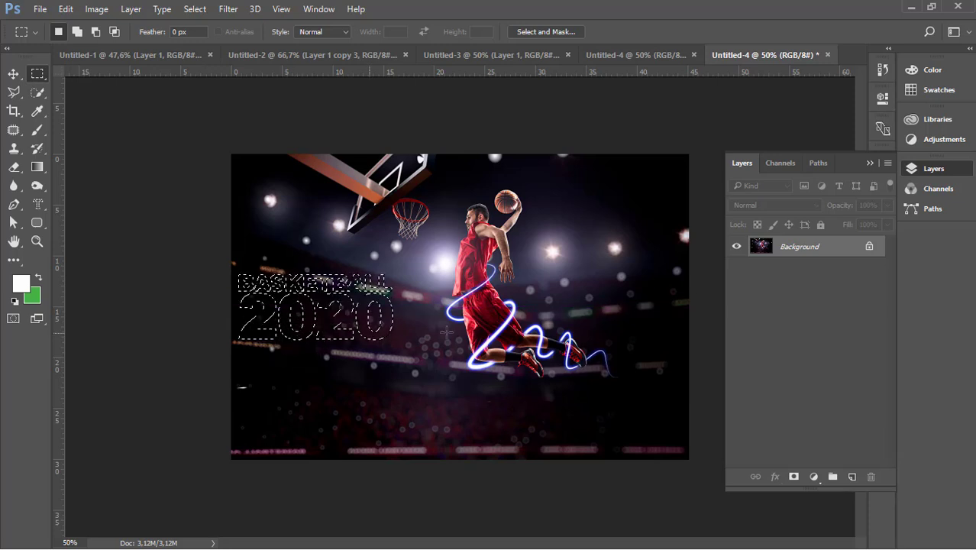
# Add a full-height rectangle covering the image from just right of the text to the right edge to the selection, and invert it
pyautogui.press('shift')
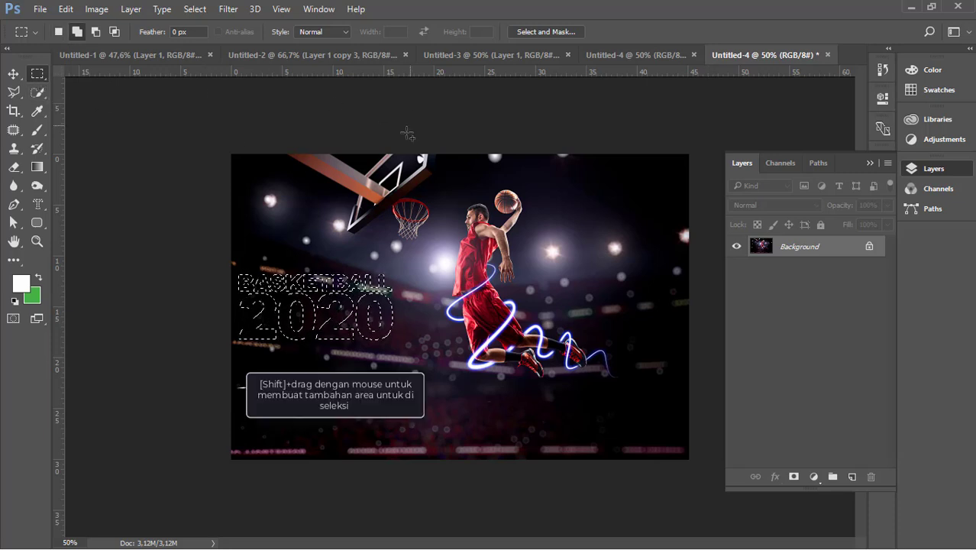
pyautogui.press('shift')
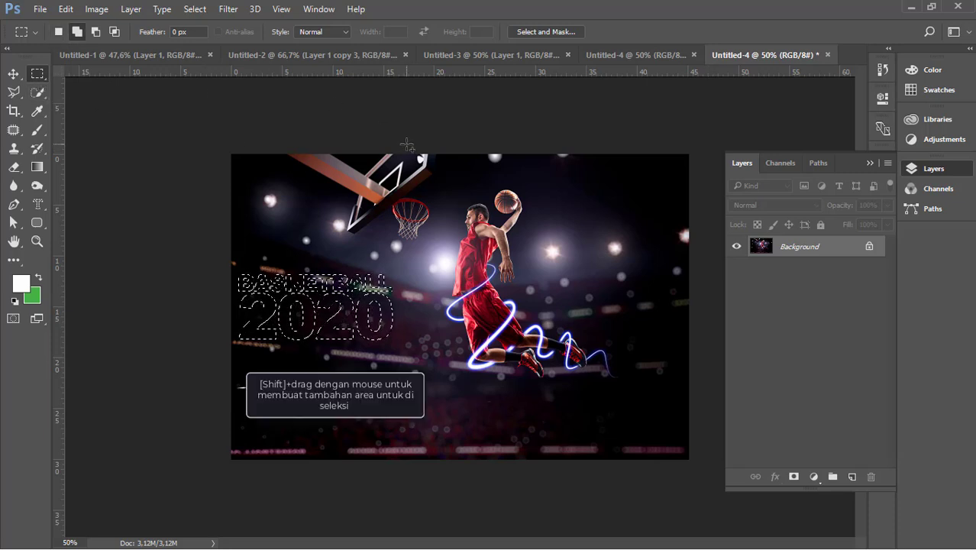
pyautogui.moveTo(406, 144); pyautogui.dragTo(691, 531)
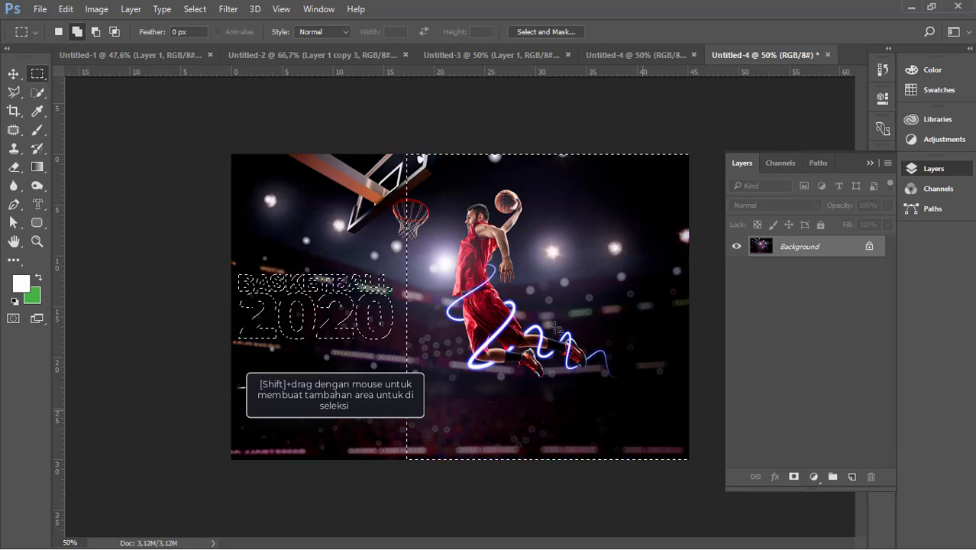
pyautogui.moveTo(401, 149); pyautogui.dragTo(541, 499)
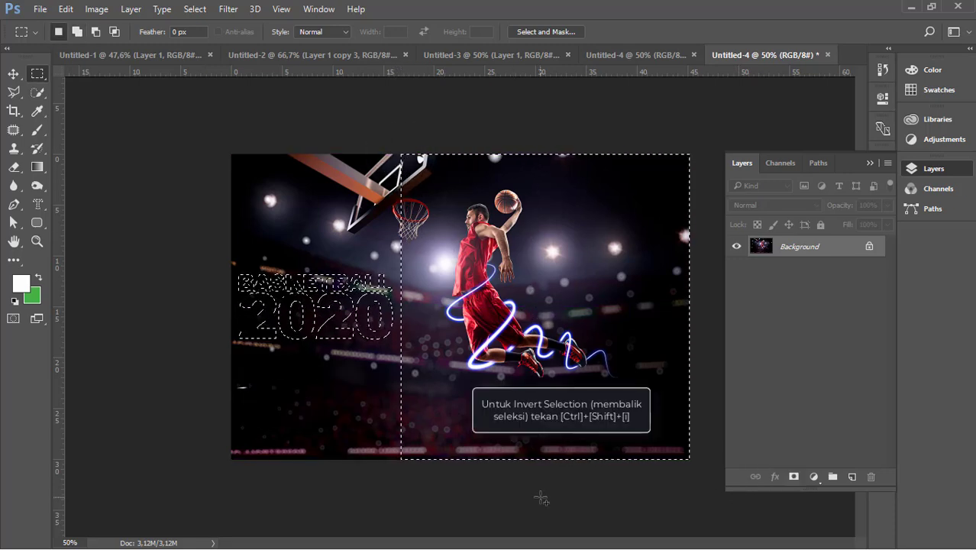
pyautogui.hotkey('ctrl', 'shift', 'i')
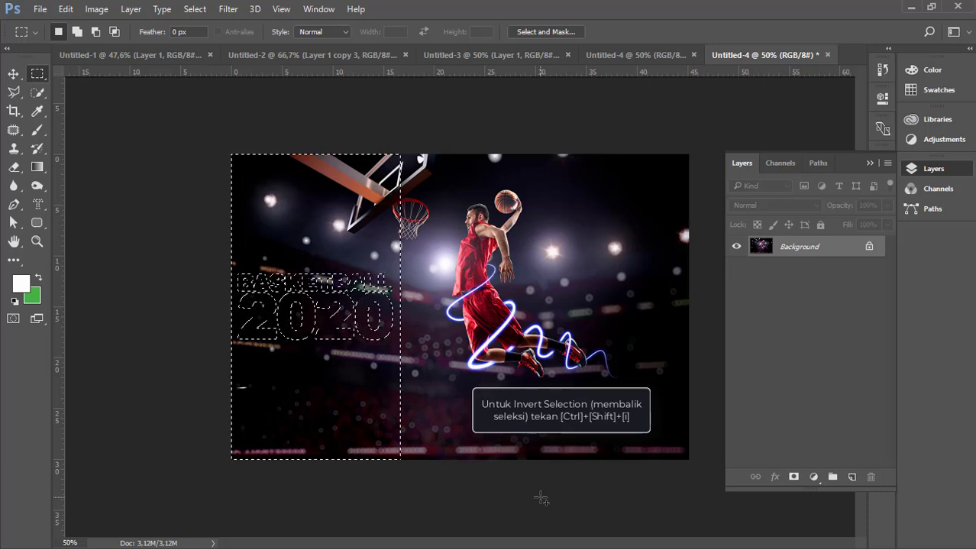
# Fill the selected area around the text with Foreground Color at 100% opacity, and deselect to preview the whole image
pyautogui.hotkey('shift', 'F5')
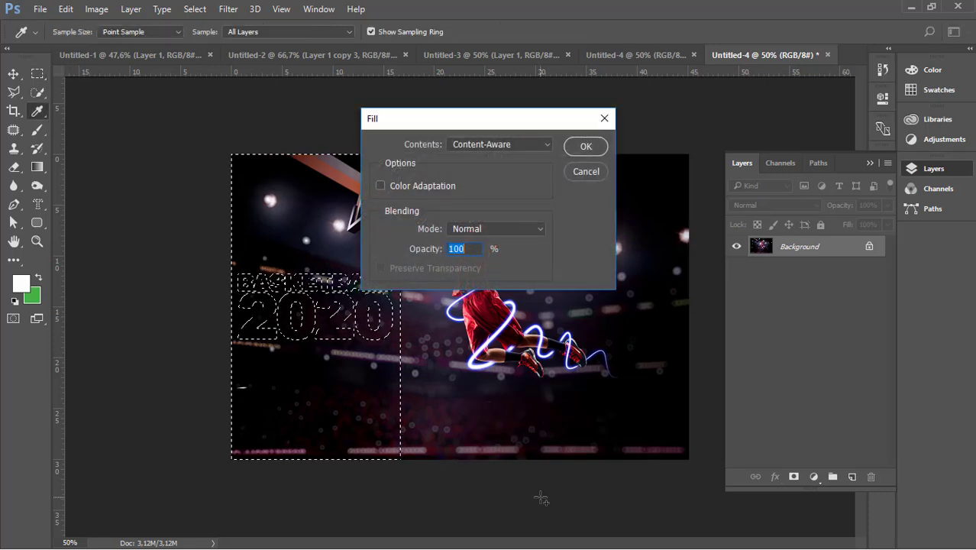
pyautogui.click(546, 145)
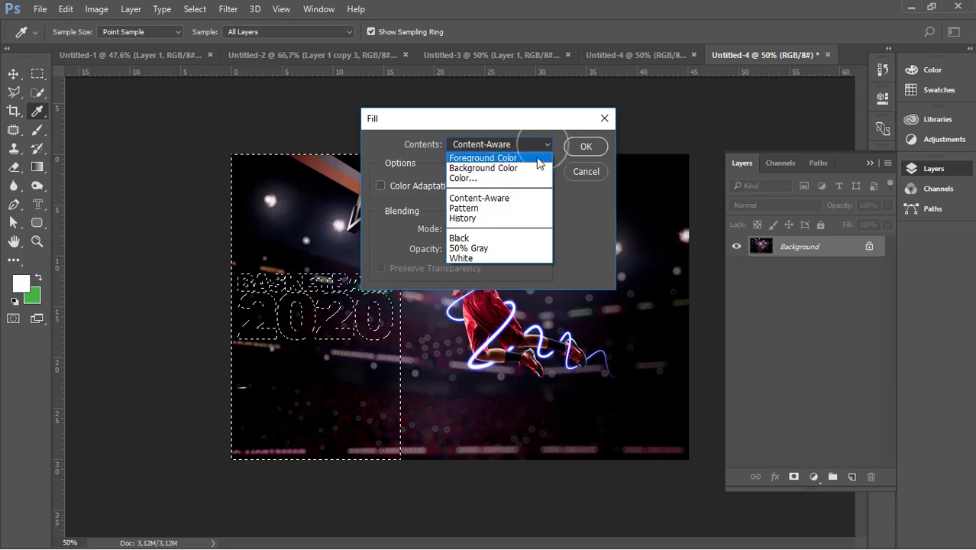
pyautogui.click(489, 159)
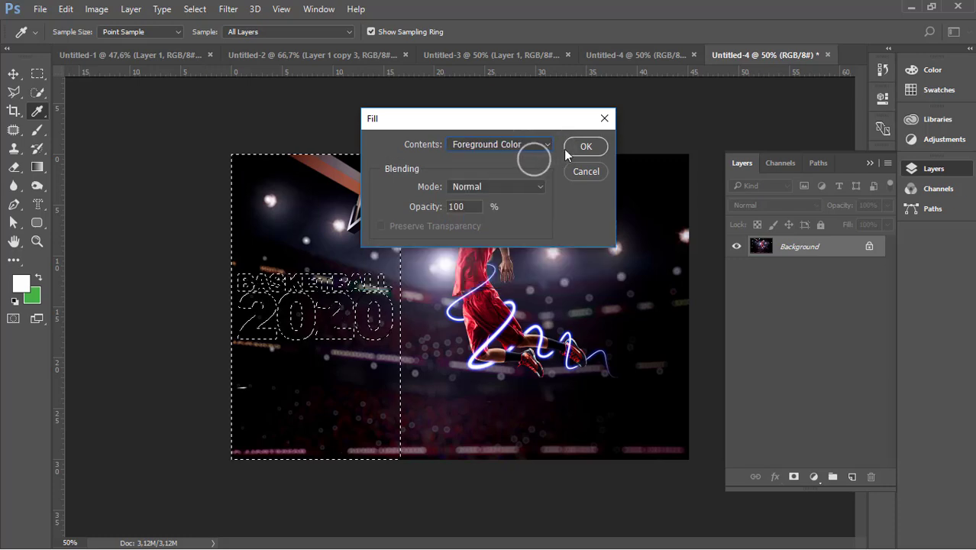
pyautogui.click(582, 147)
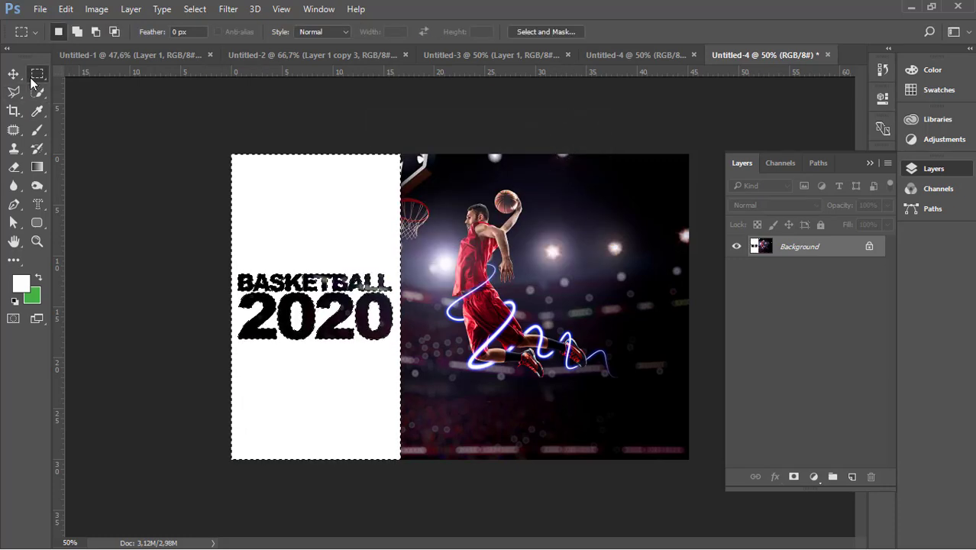
pyautogui.click(204, 150)
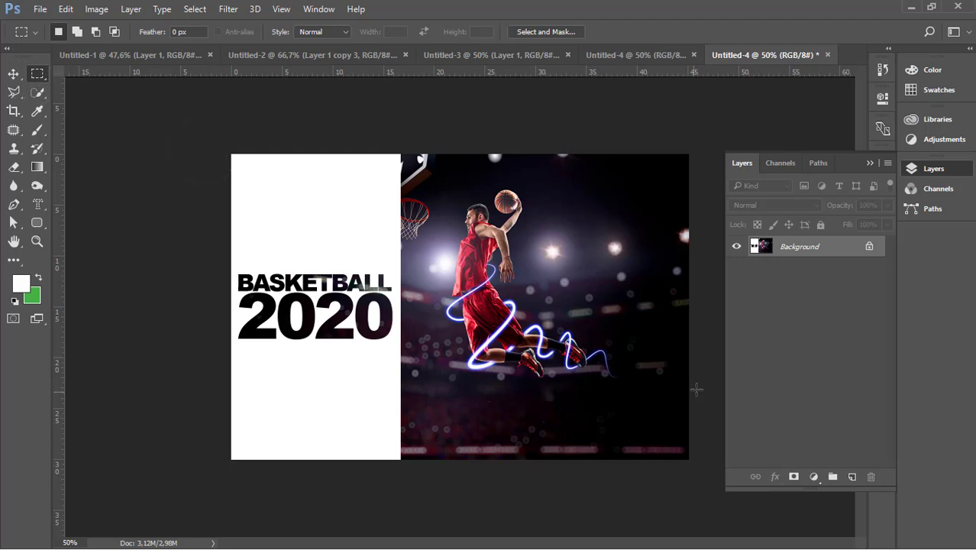
pyautogui.press('Tab')
pyautogui.hotkey('ctrl', '0')
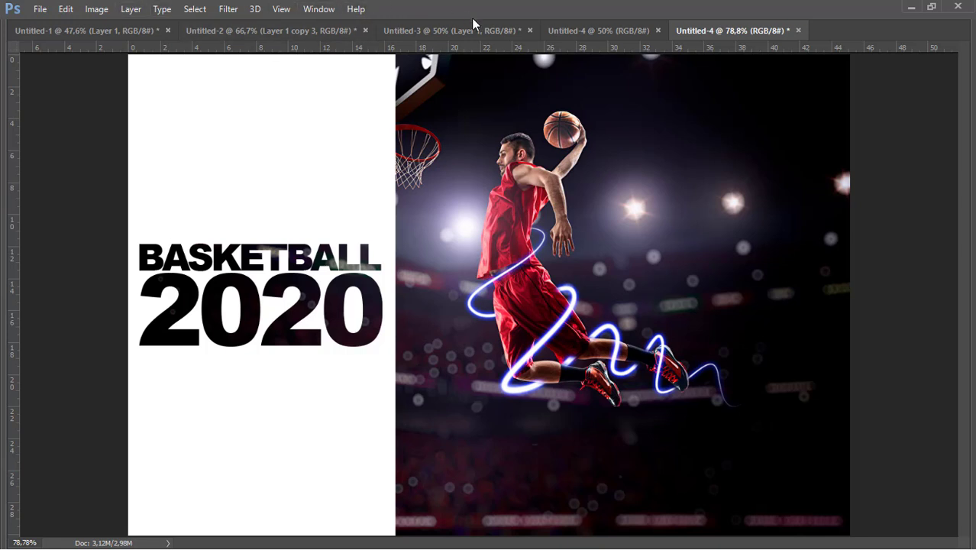
pyautogui.press('Tab')
# Add a new layer and set the Custom Shape tool to the butterfly shape in Path mode
pyautogui.click(853, 476)
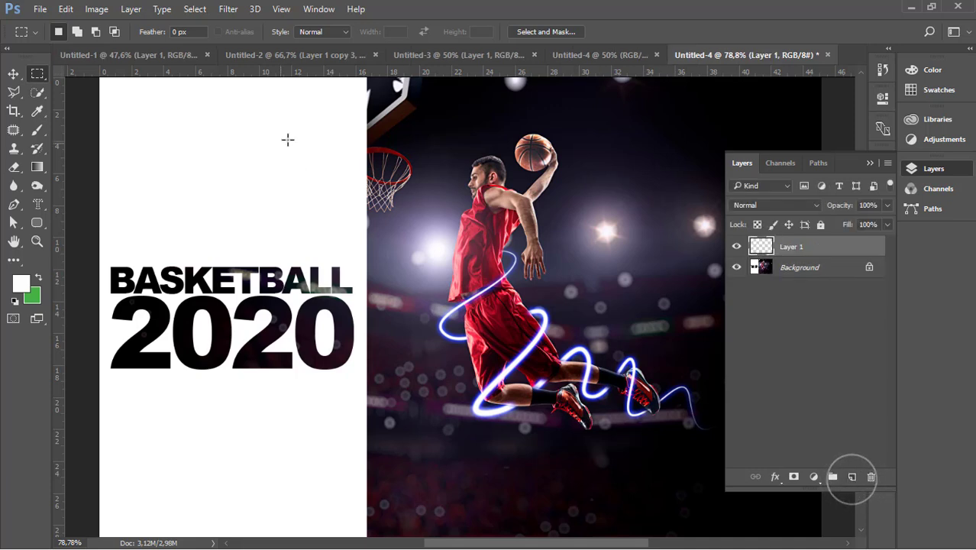
pyautogui.click(14, 203)
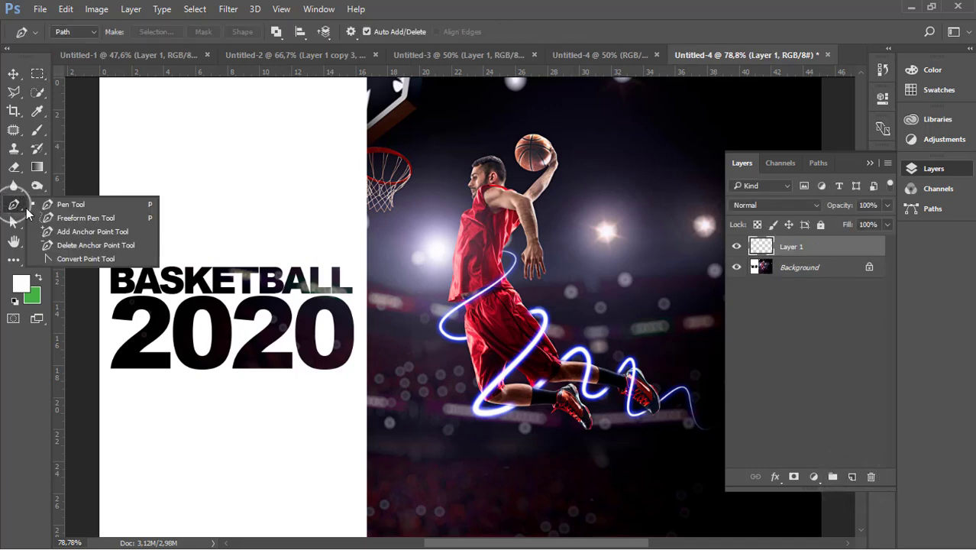
pyautogui.click(14, 204)
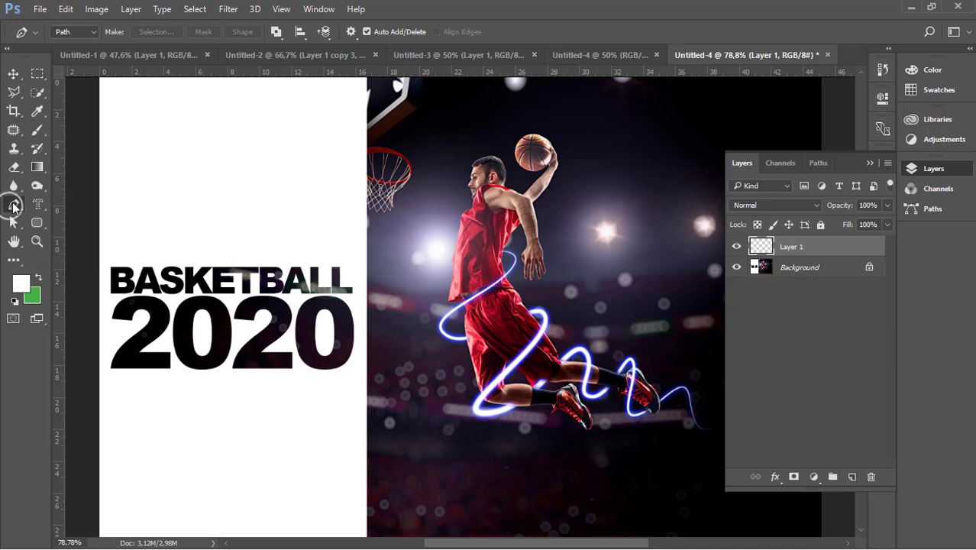
pyautogui.rightClick(37, 225)
pyautogui.click(87, 289)
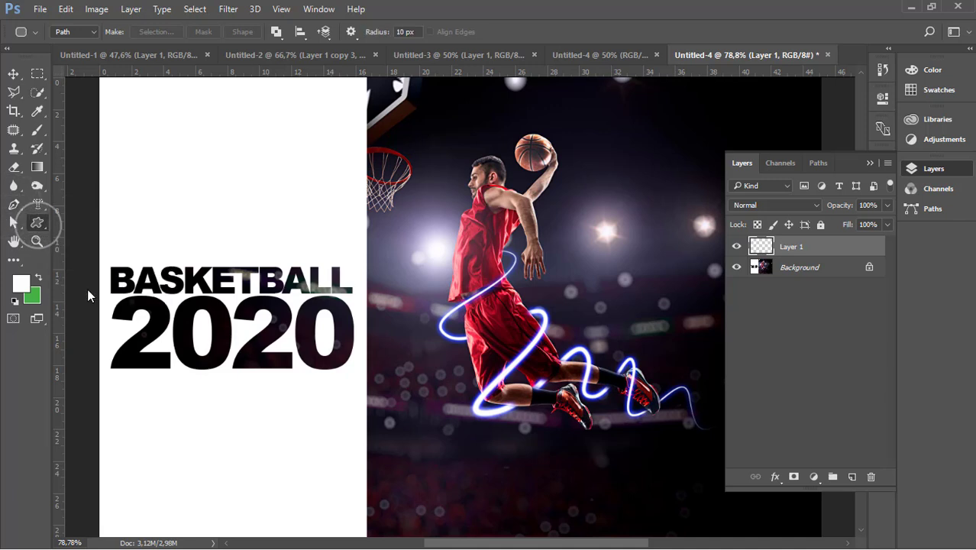
pyautogui.click(416, 35)
pyautogui.moveTo(464, 66); pyautogui.dragTo(483, 87)
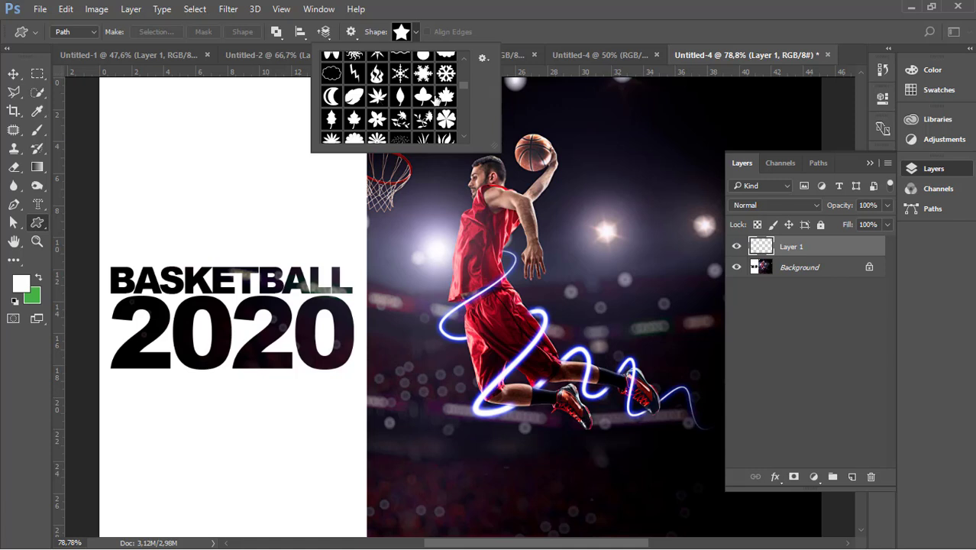
pyautogui.doubleClick(328, 106)
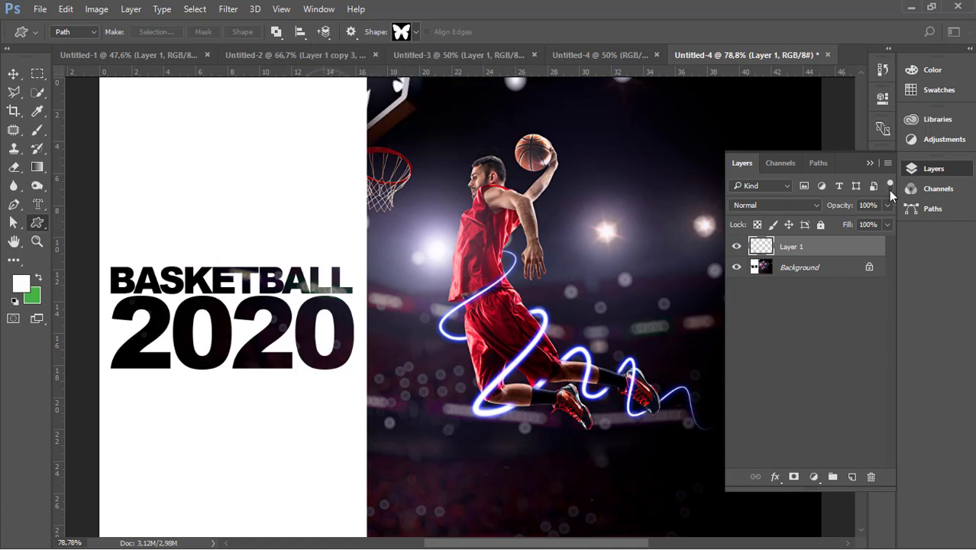
# Draw a butterfly path about 15 cm wide to the right of the player, overlapping his feet
pyautogui.click(870, 165)
pyautogui.moveTo(564, 204); pyautogui.dragTo(492, 377)
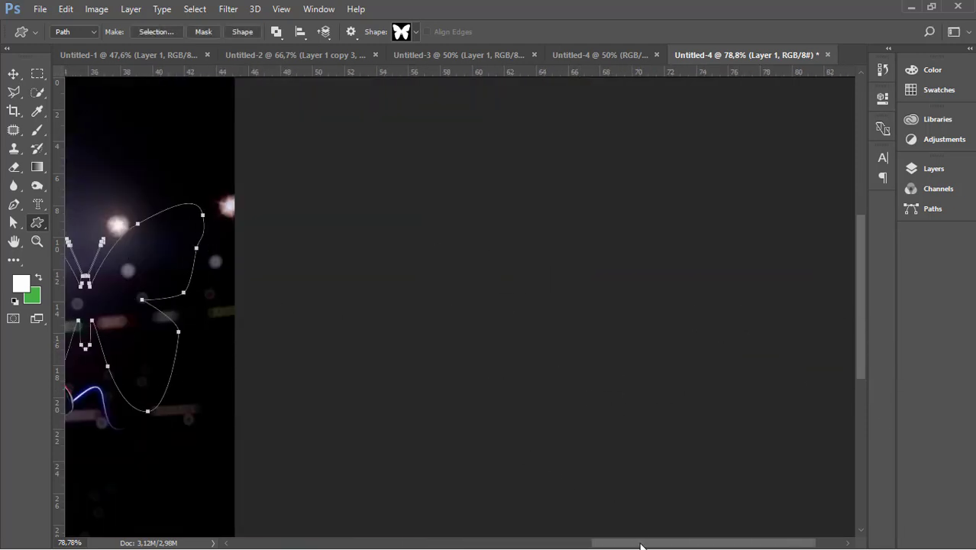
pyautogui.moveTo(641, 544); pyautogui.dragTo(572, 544)
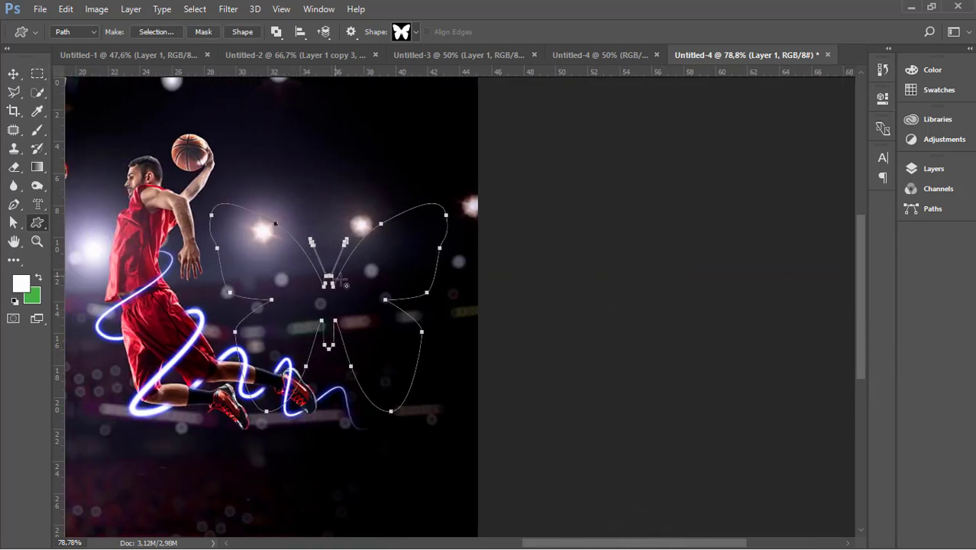
pyautogui.click(933, 168)
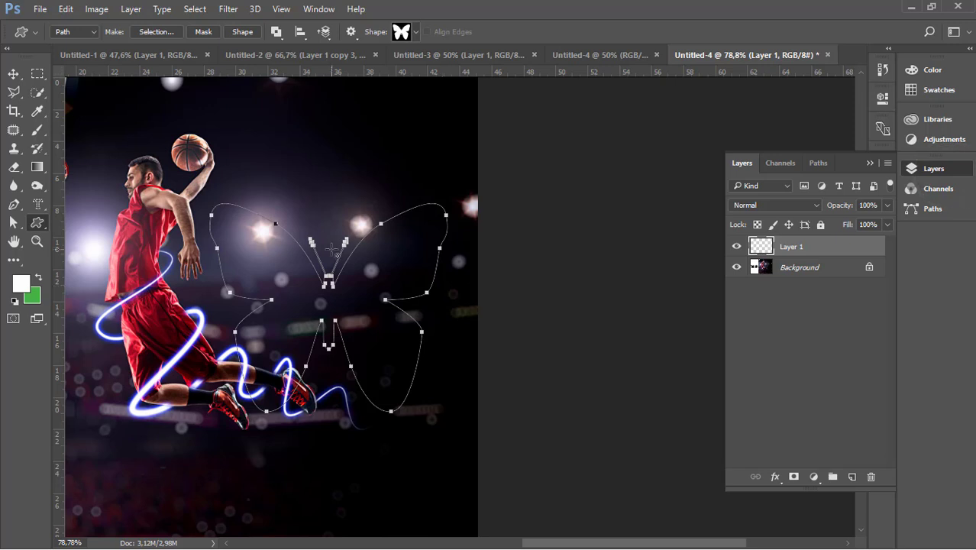
pyautogui.click(14, 204)
pyautogui.rightClick(369, 186)
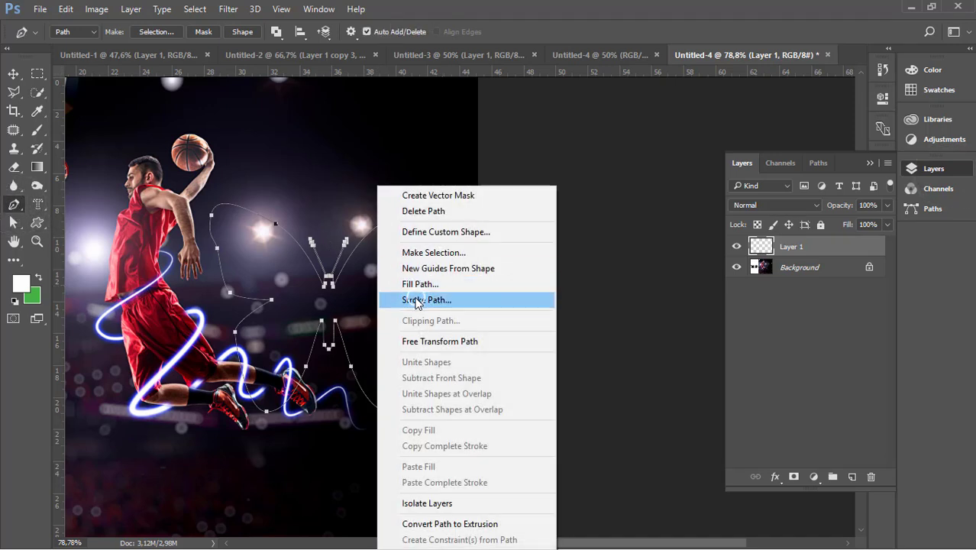
pyautogui.click(414, 299)
# Set the brush to a 7 px size and 19% hardness
pyautogui.press('b')
pyautogui.rightClick(310, 167)
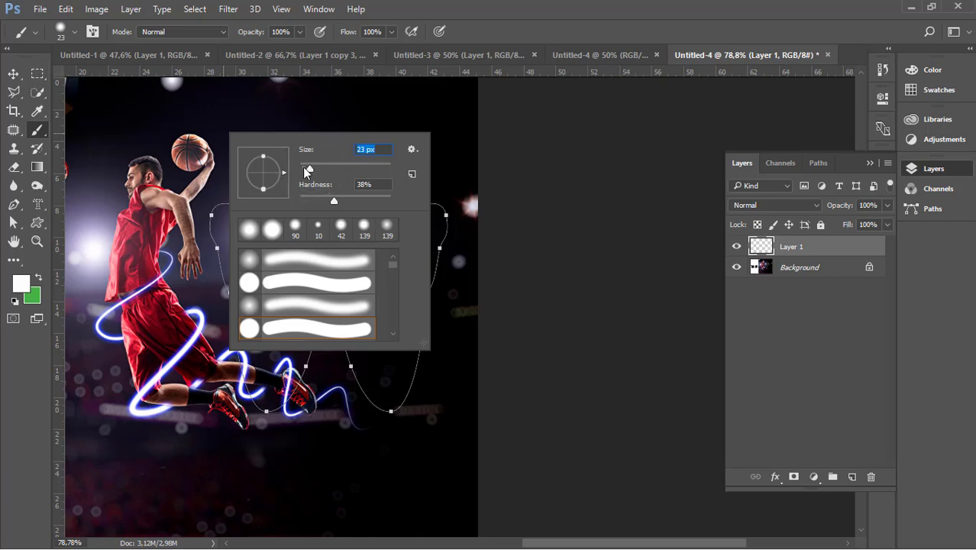
pyautogui.moveTo(307, 168); pyautogui.dragTo(303, 168)
pyautogui.moveTo(334, 200); pyautogui.dragTo(317, 200)
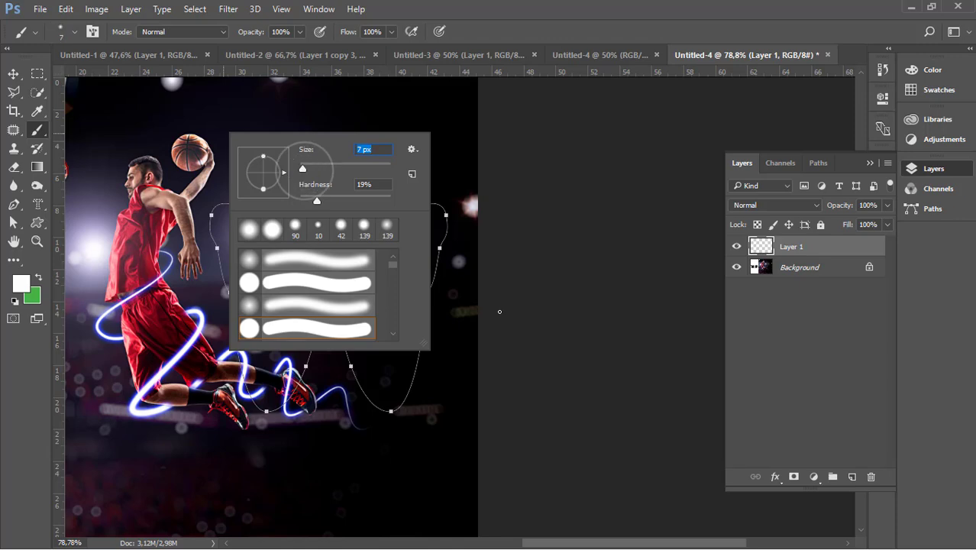
# Stroke the butterfly path with the Brush on the new layer and dismiss the path outline
pyautogui.click(13, 204)
pyautogui.rightClick(304, 195)
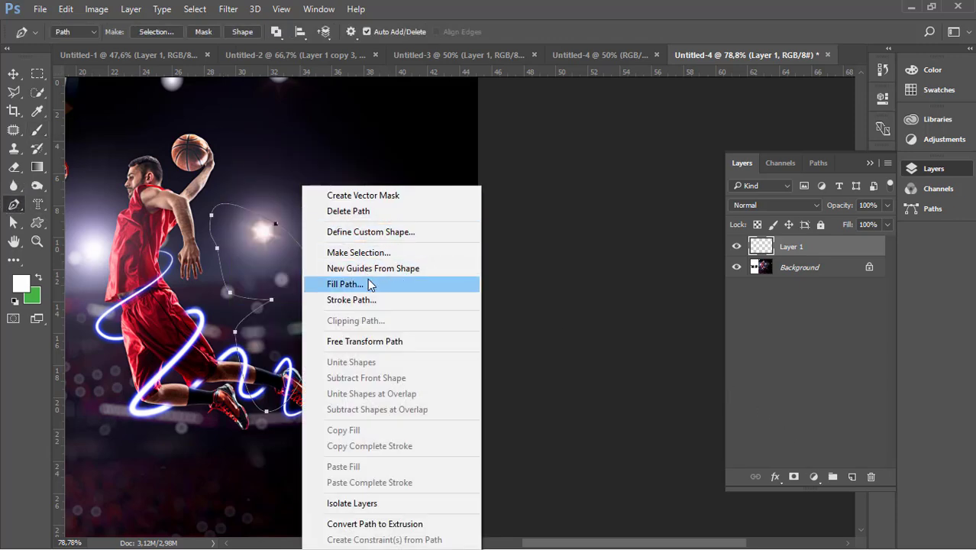
pyautogui.click(372, 300)
pyautogui.click(422, 200)
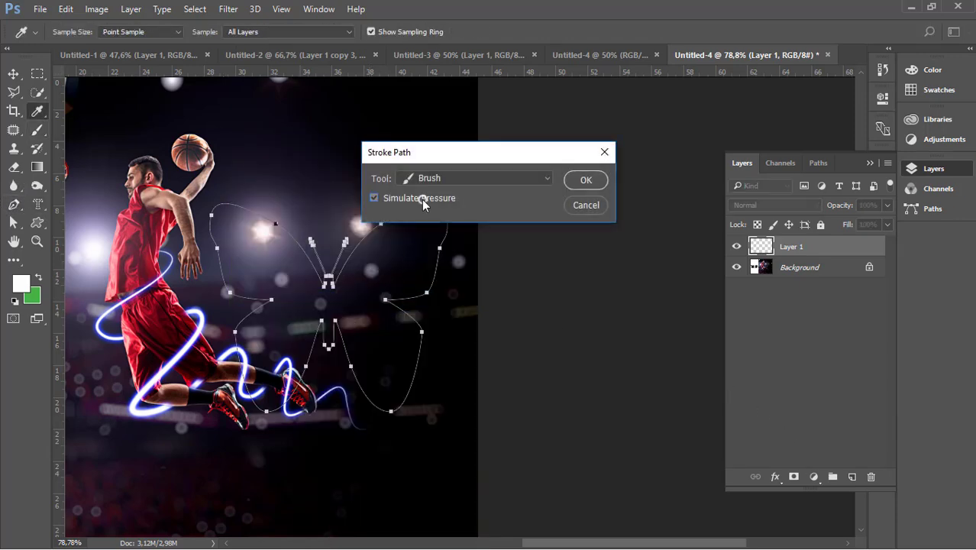
pyautogui.click(584, 179)
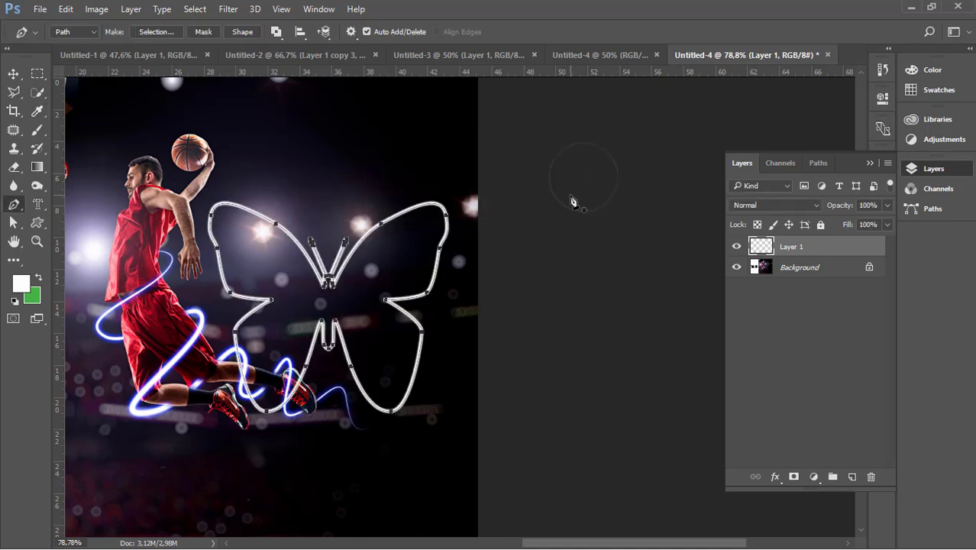
pyautogui.press('Return')
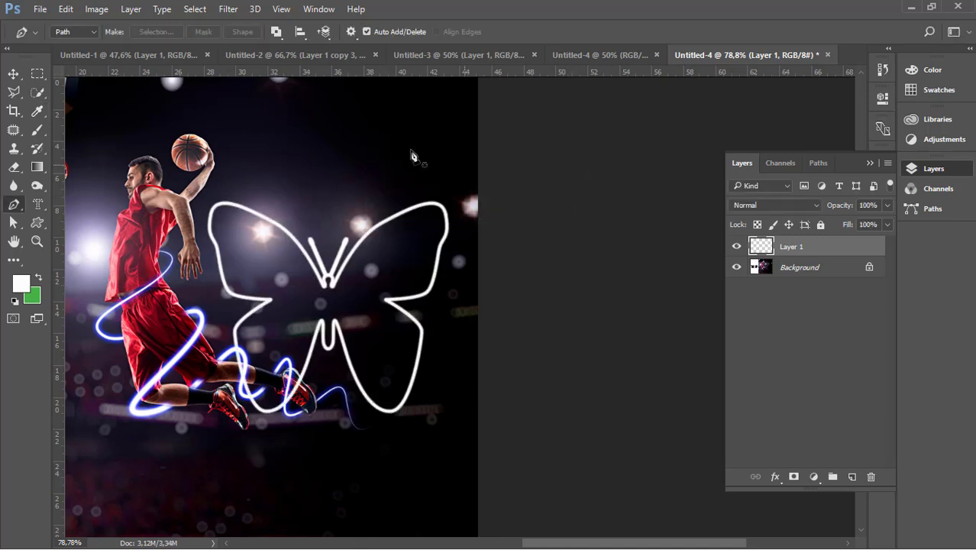
# Add a layer mask to the butterfly outline layer and paint black with a 200 px brush to hide the wing overlapping the player's feet
pyautogui.click(32, 171)
pyautogui.click(36, 131)
pyautogui.press(']')
pyautogui.press(']')
pyautogui.press(']')
pyautogui.press(']')
pyautogui.press(']')
pyautogui.press(']')
pyautogui.press(']')
pyautogui.press(']')
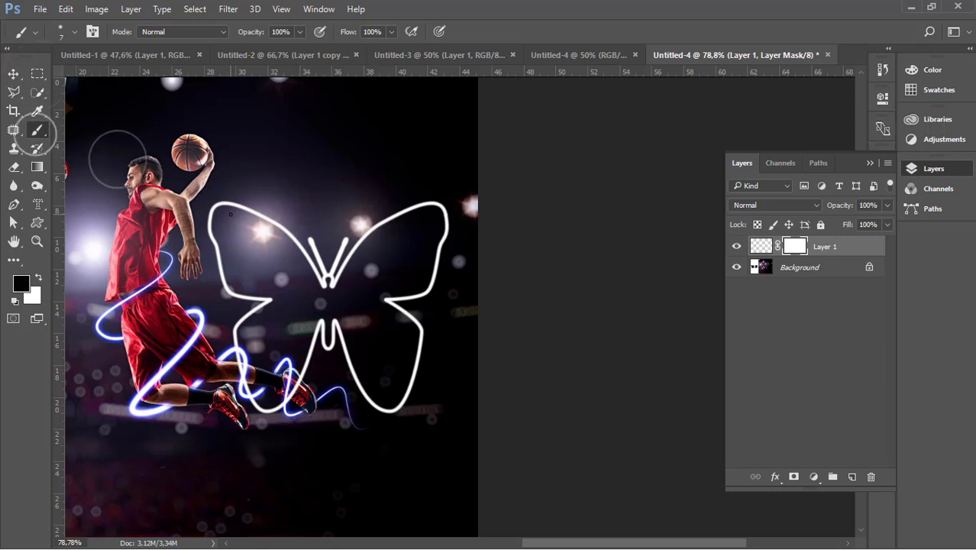
pyautogui.moveTo(244, 388)
pyautogui.mouseDown()
pyautogui.moveTo(232, 212)
pyautogui.moveTo(262, 270)
pyautogui.moveTo(274, 355)
pyautogui.moveTo(278, 254)
pyautogui.moveTo(266, 378)
pyautogui.moveTo(291, 187)
pyautogui.moveTo(305, 221)
pyautogui.mouseUp()
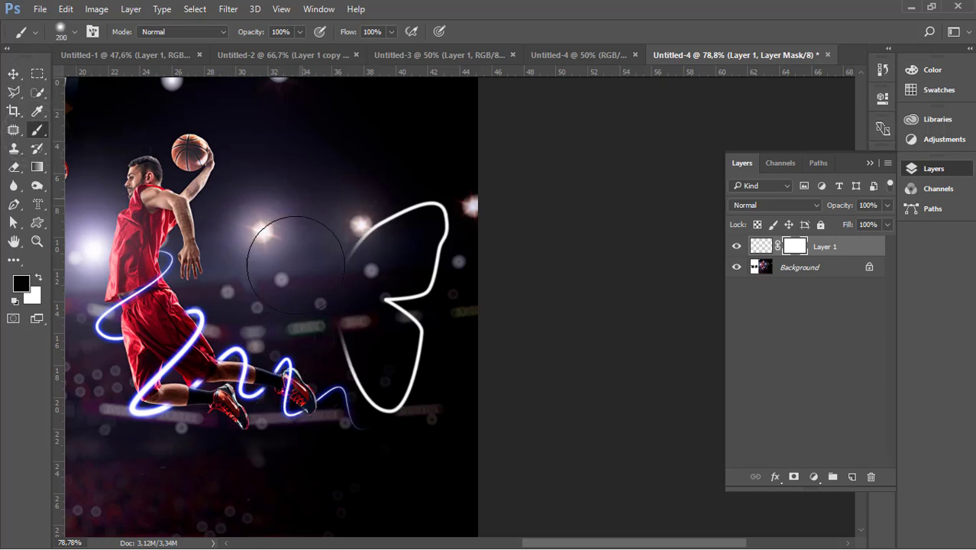
# Move the remaining butterfly wing up behind the player's back and scale it down slightly
pyautogui.press('m')
pyautogui.click(13, 74)
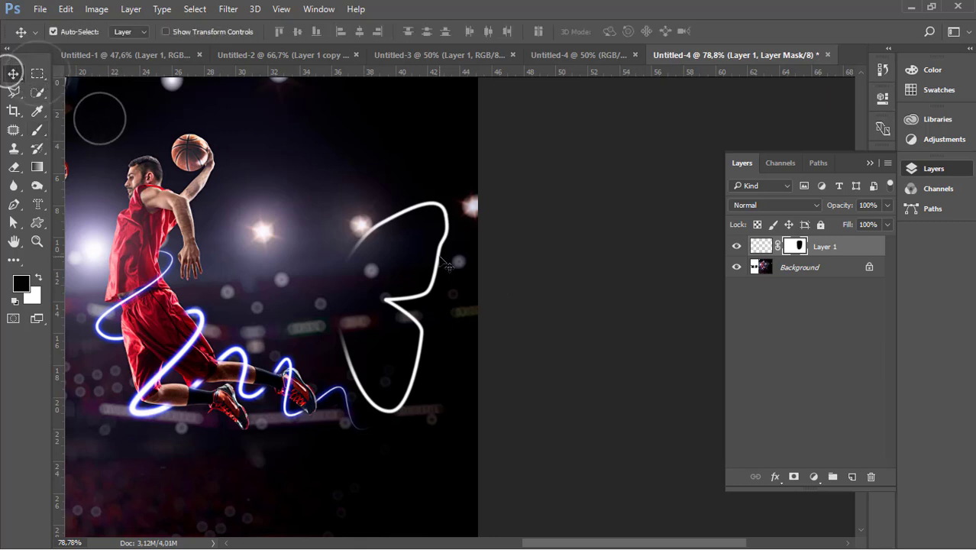
pyautogui.moveTo(441, 262); pyautogui.dragTo(311, 181)
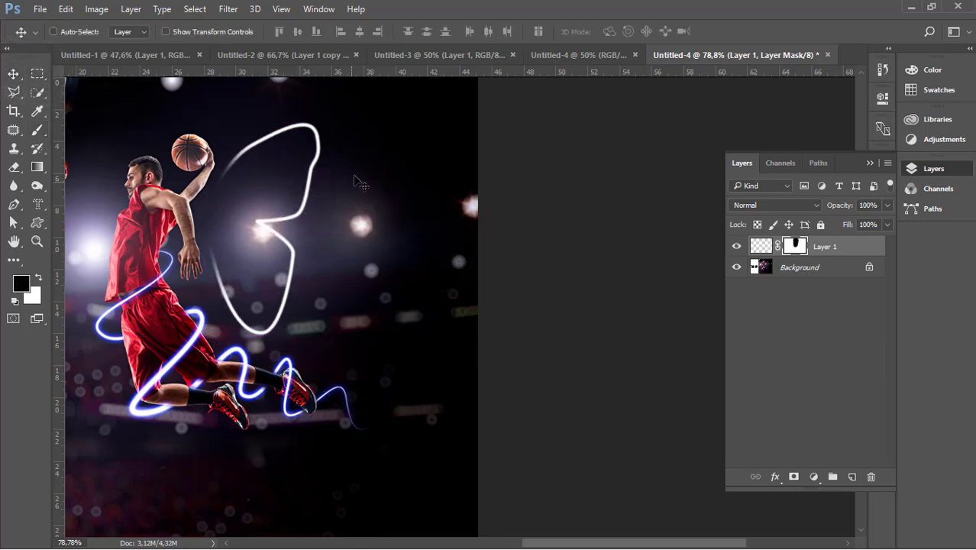
pyautogui.hotkey('ctrl', 't')
pyautogui.moveTo(321, 122); pyautogui.dragTo(307, 171)
pyautogui.press('Return')
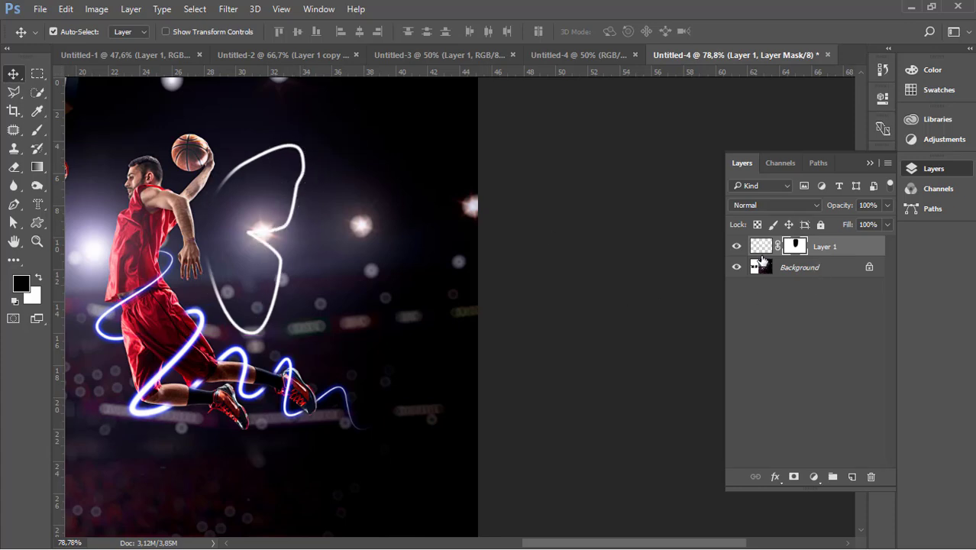
# Add an Outer Glow to the wing layer with the glow color set to yellow
pyautogui.click(761, 252)
pyautogui.click(775, 477)
pyautogui.click(790, 457)
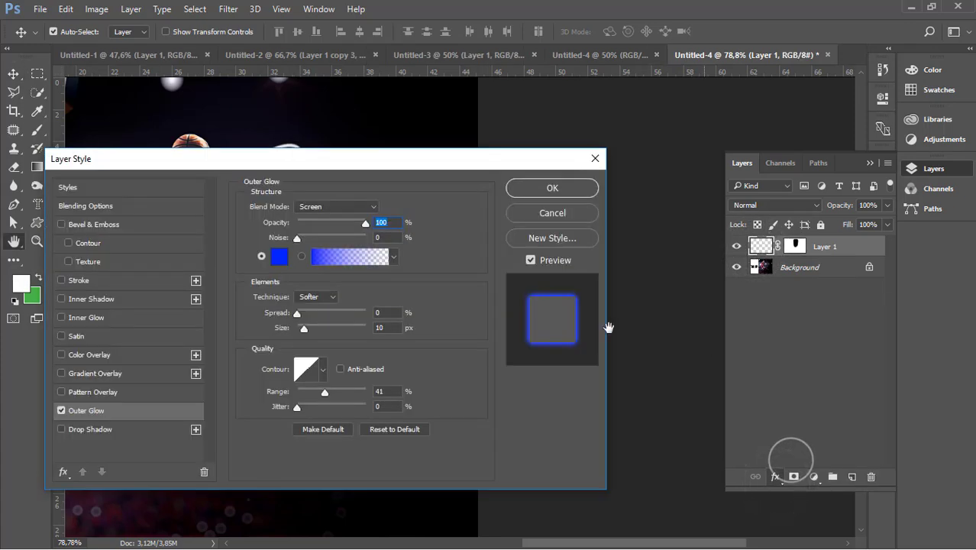
pyautogui.moveTo(346, 158); pyautogui.dragTo(692, 111)
pyautogui.click(625, 209)
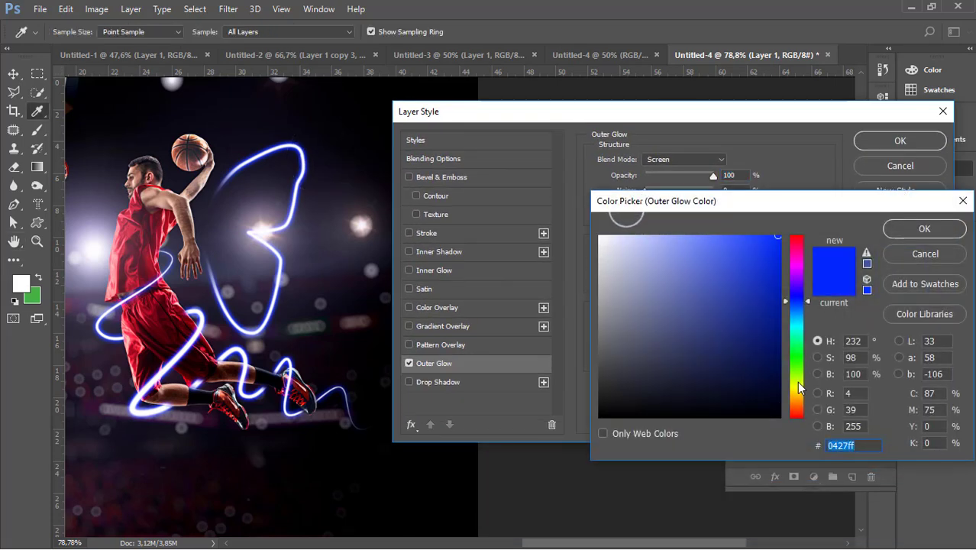
pyautogui.click(796, 381)
pyautogui.click(924, 229)
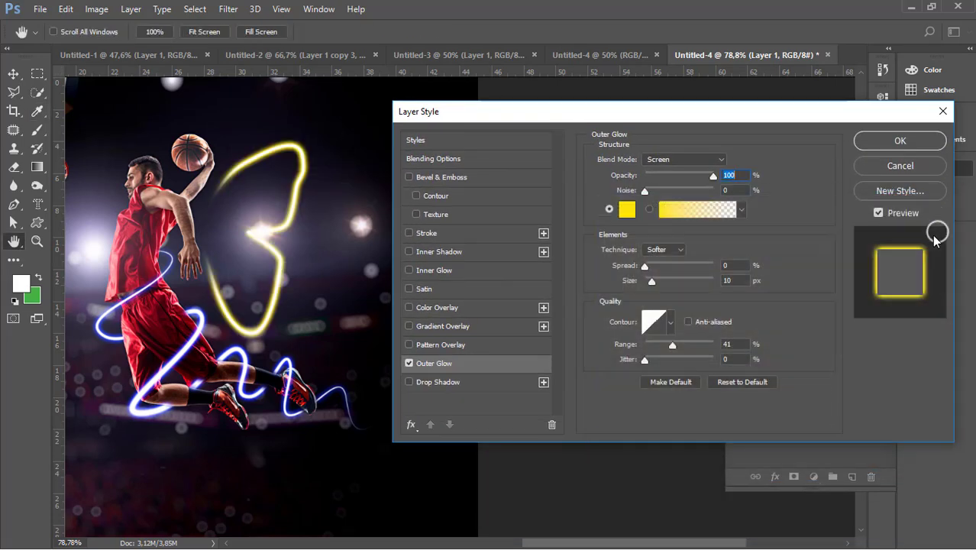
pyautogui.click(900, 140)
# Duplicate the yellow glowing wing with a small offset from the original
pyautogui.press('v')
pyautogui.moveTo(296, 188); pyautogui.dragTo(318, 180)
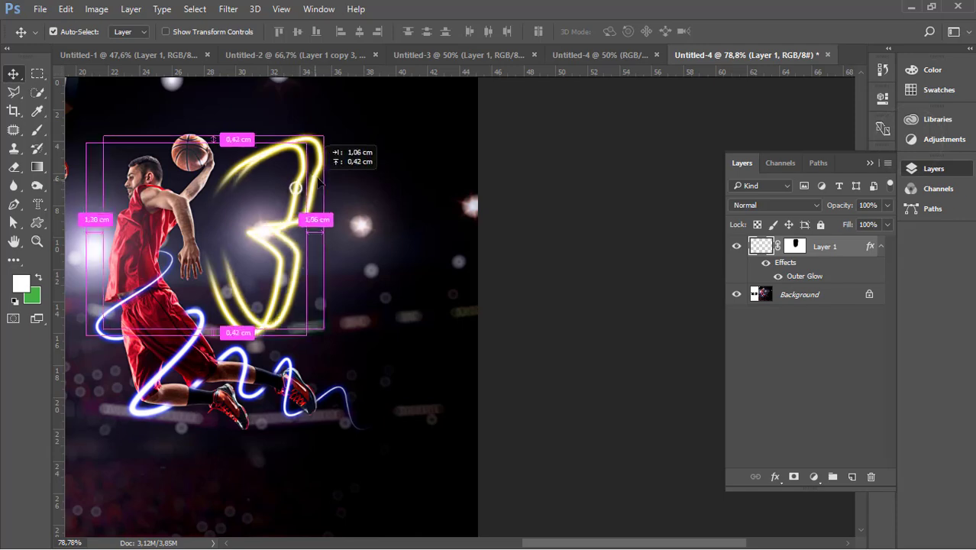
pyautogui.hotkey('ctrl', 'j')
# Transform the duplicated wing so it sits higher and overlaps the upper part of the original, and hide the panels
pyautogui.hotkey('ctrl', 't')
pyautogui.moveTo(338, 137); pyautogui.dragTo(305, 95)
pyautogui.press('Return')
pyautogui.press('Tab')
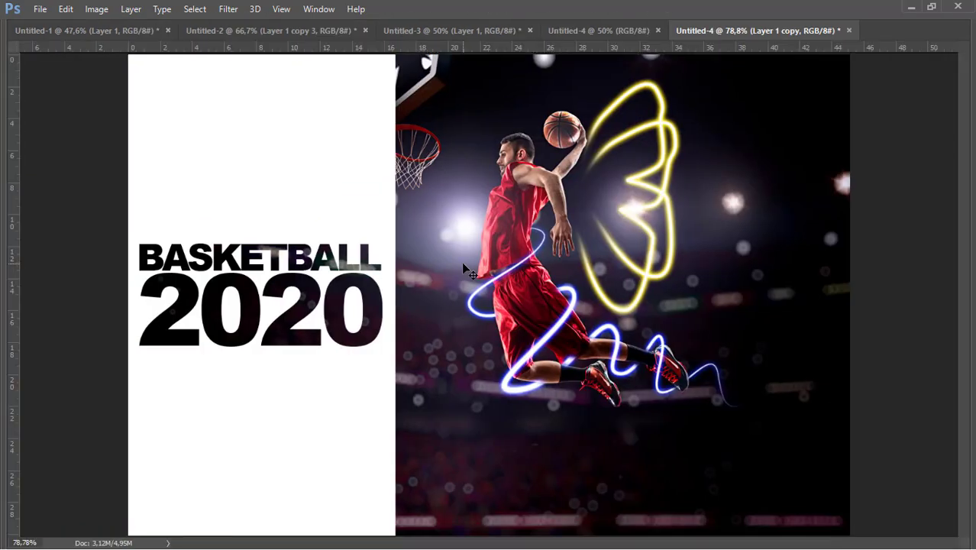